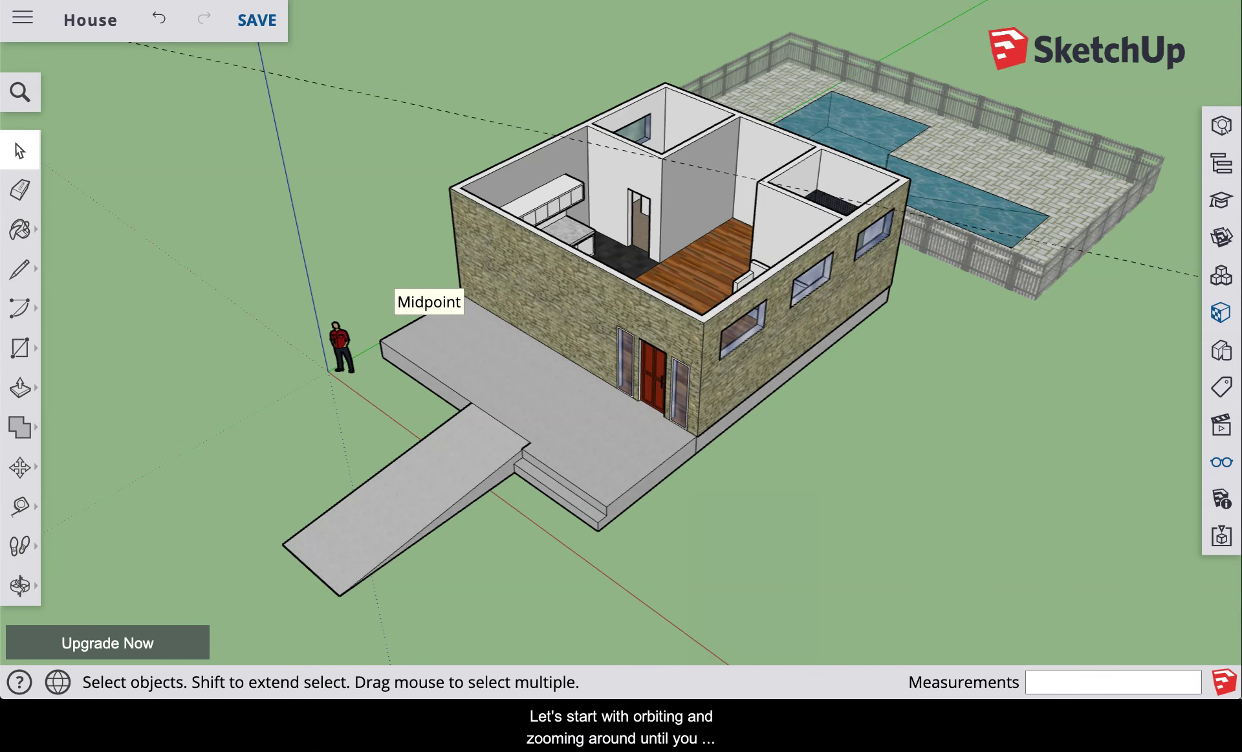
Orbit to a raised three-quarter view looking down into the rooms, with the pool behind
middle_click_drag(239, 541, 253, 452)
middle_click_drag(835, 380, 712, 446)
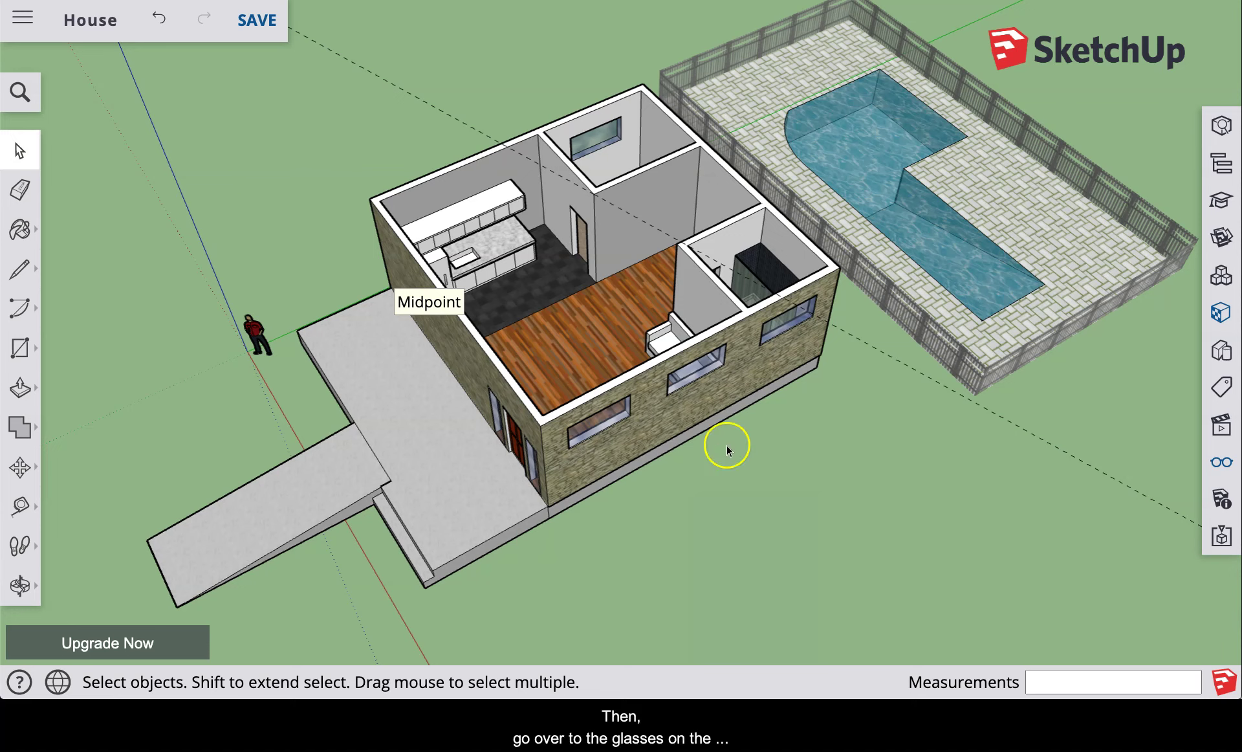
Turn off Axes and Guides in the Display panel, then collapse the panel
left_click(1223, 462)
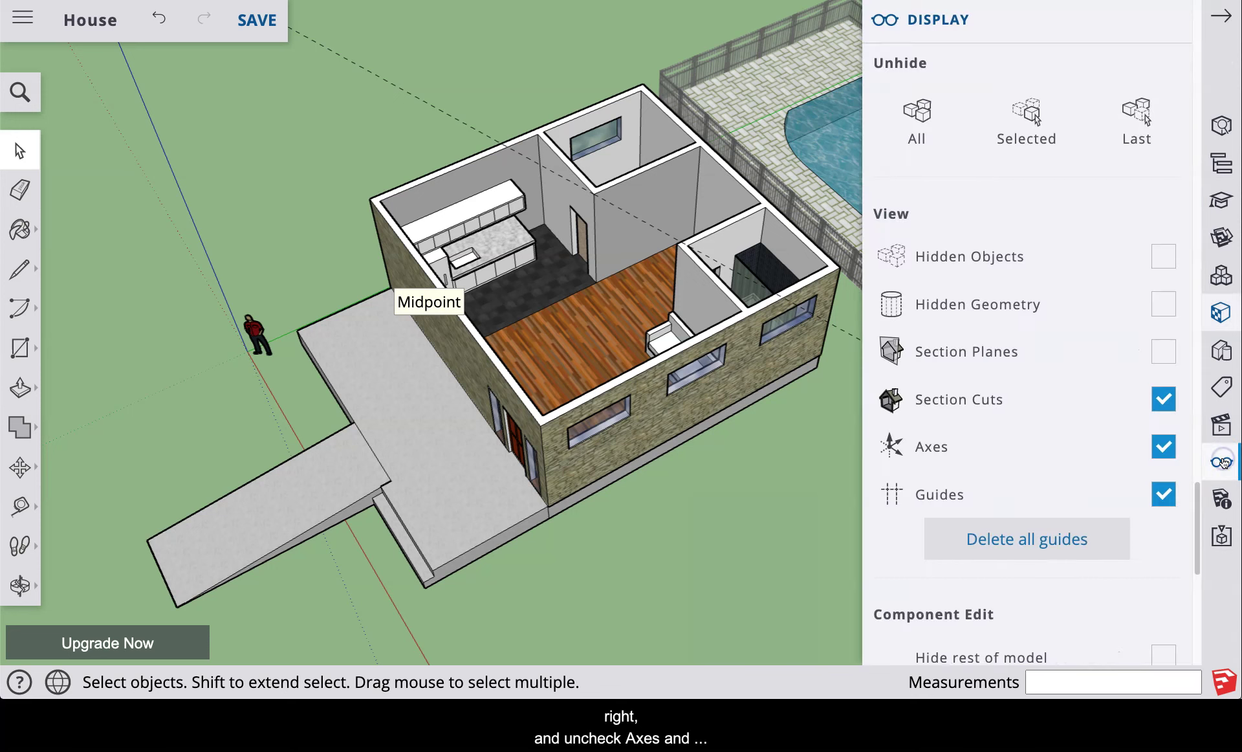
left_click(1167, 445)
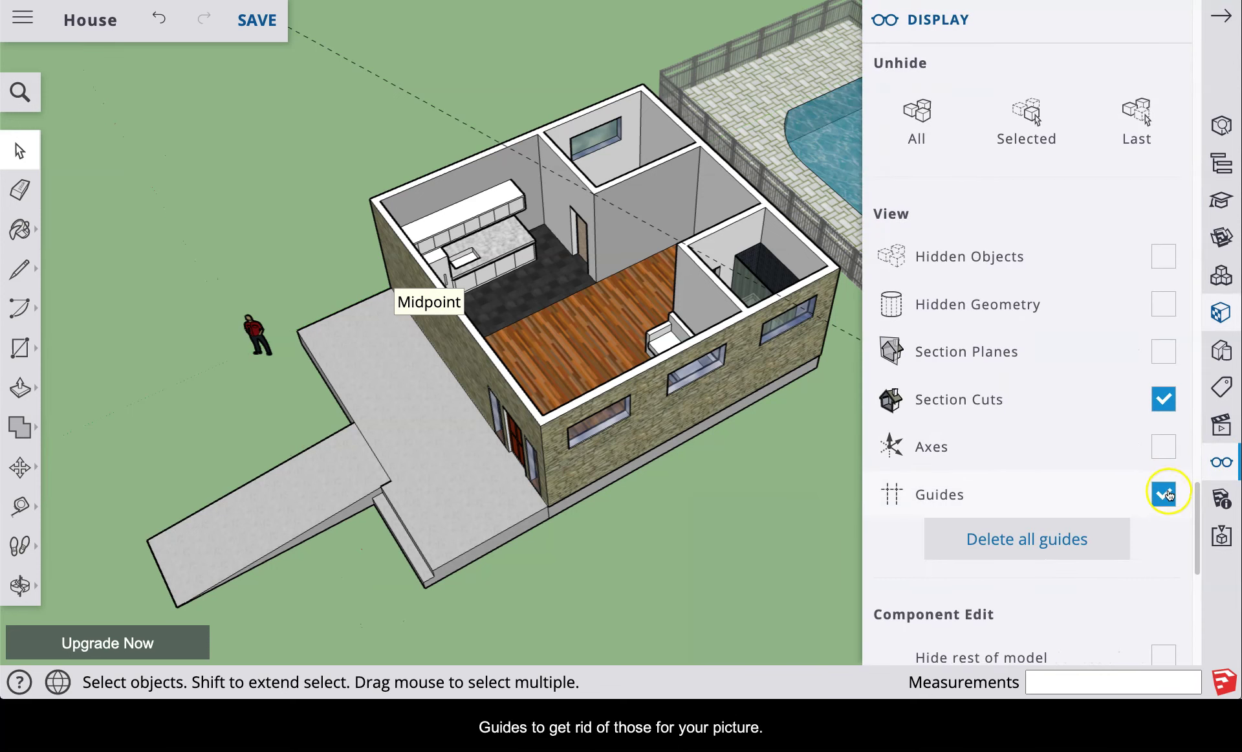
left_click(1167, 495)
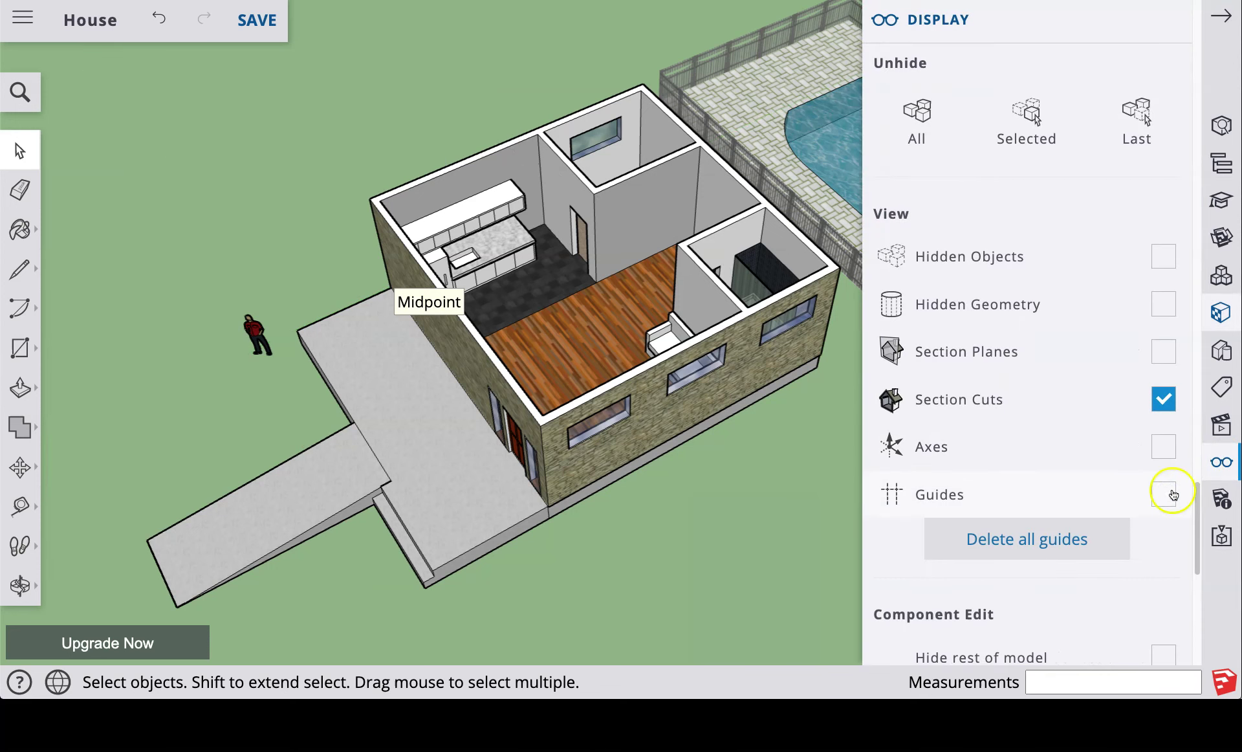
left_click(1209, 129)
left_click(1223, 18)
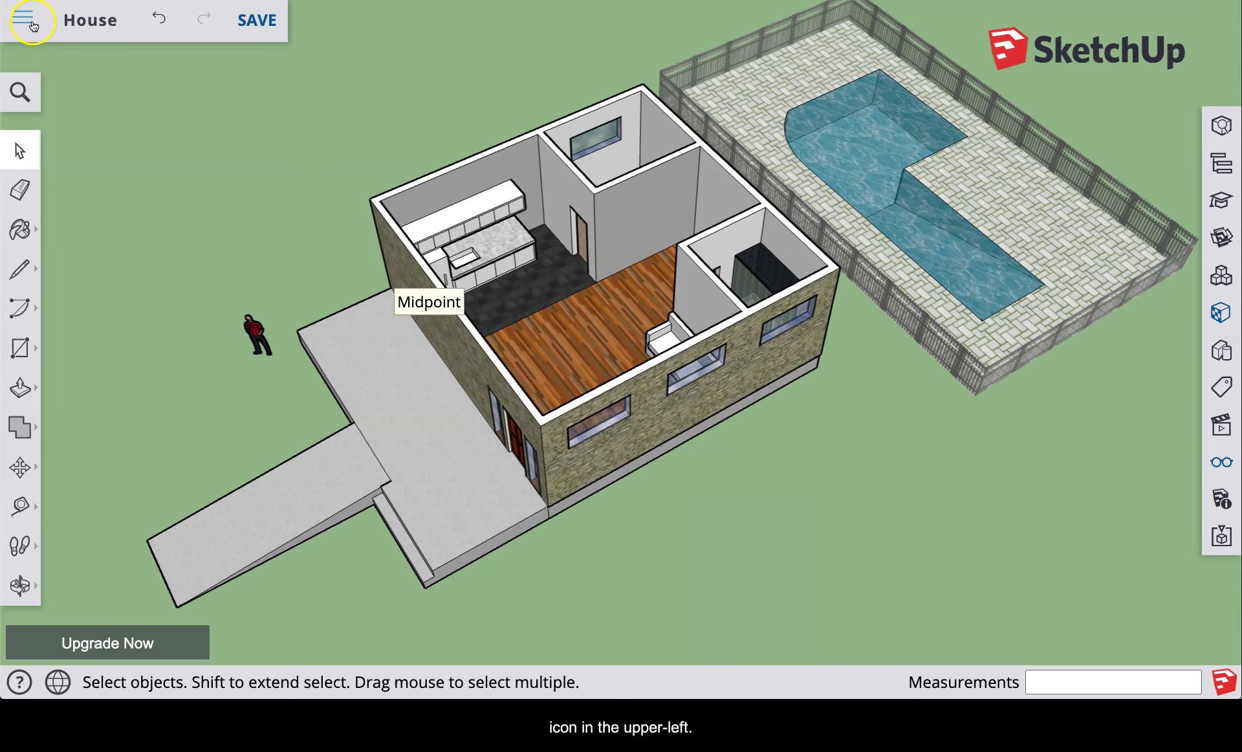
Export the angled house view via Export > PNG, saving House (1).png at 1918 × 1085
left_click(27, 21)
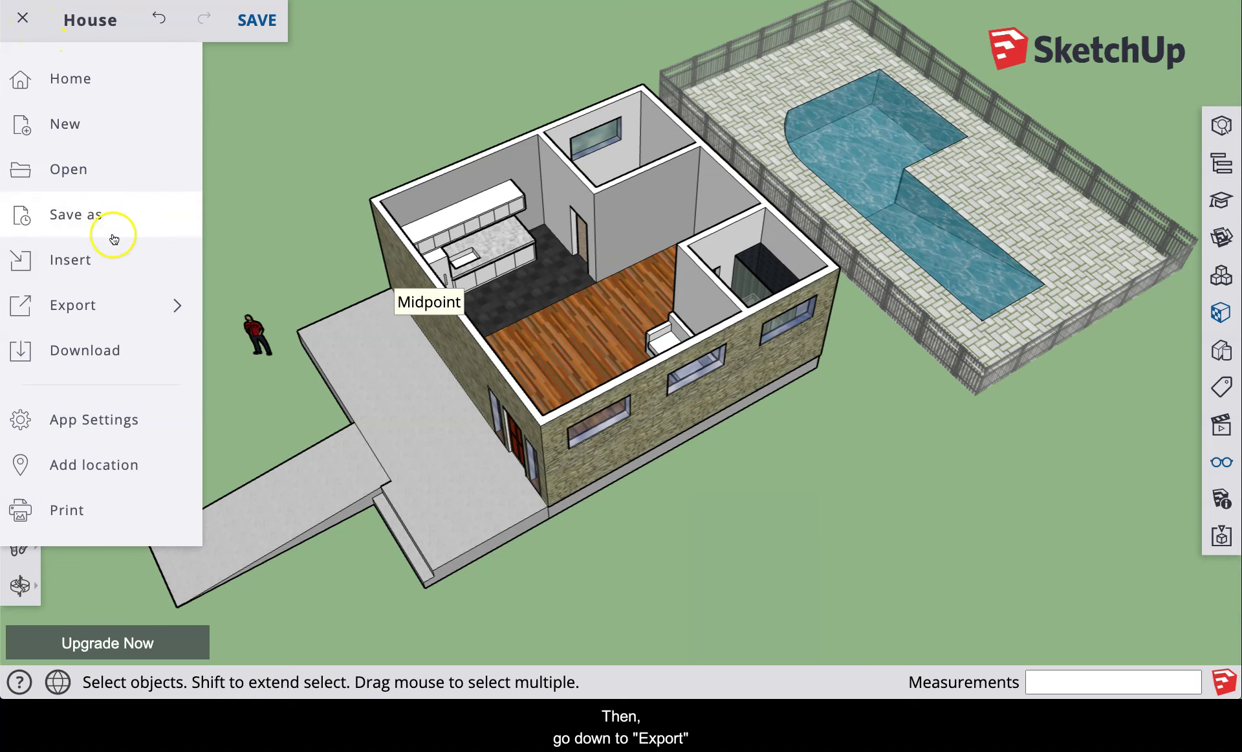
left_click(141, 308)
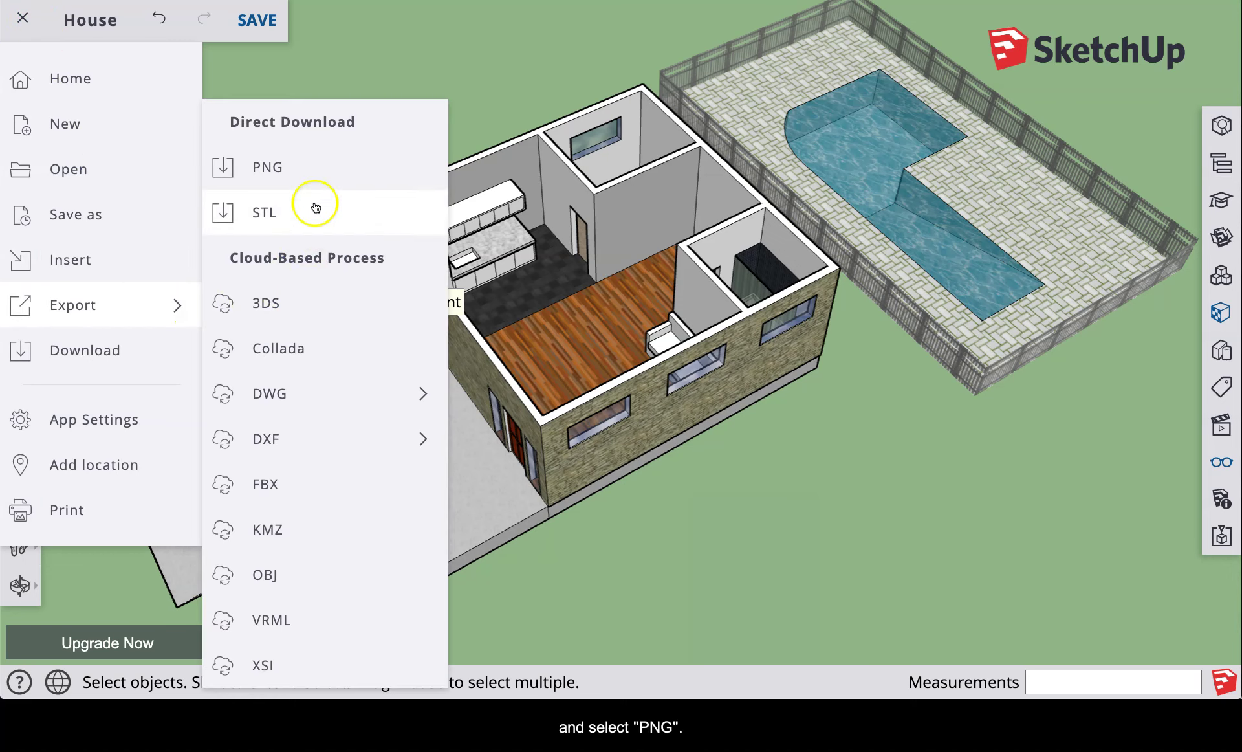
left_click(315, 169)
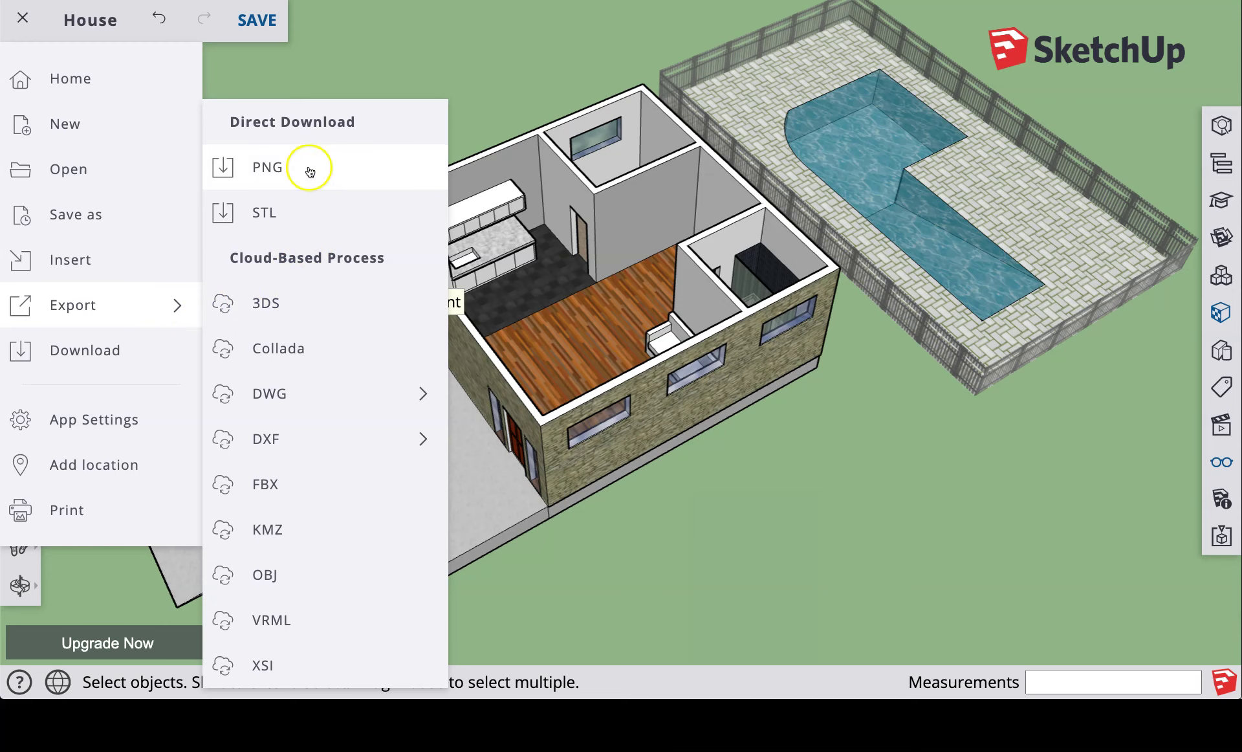
left_click(270, 170)
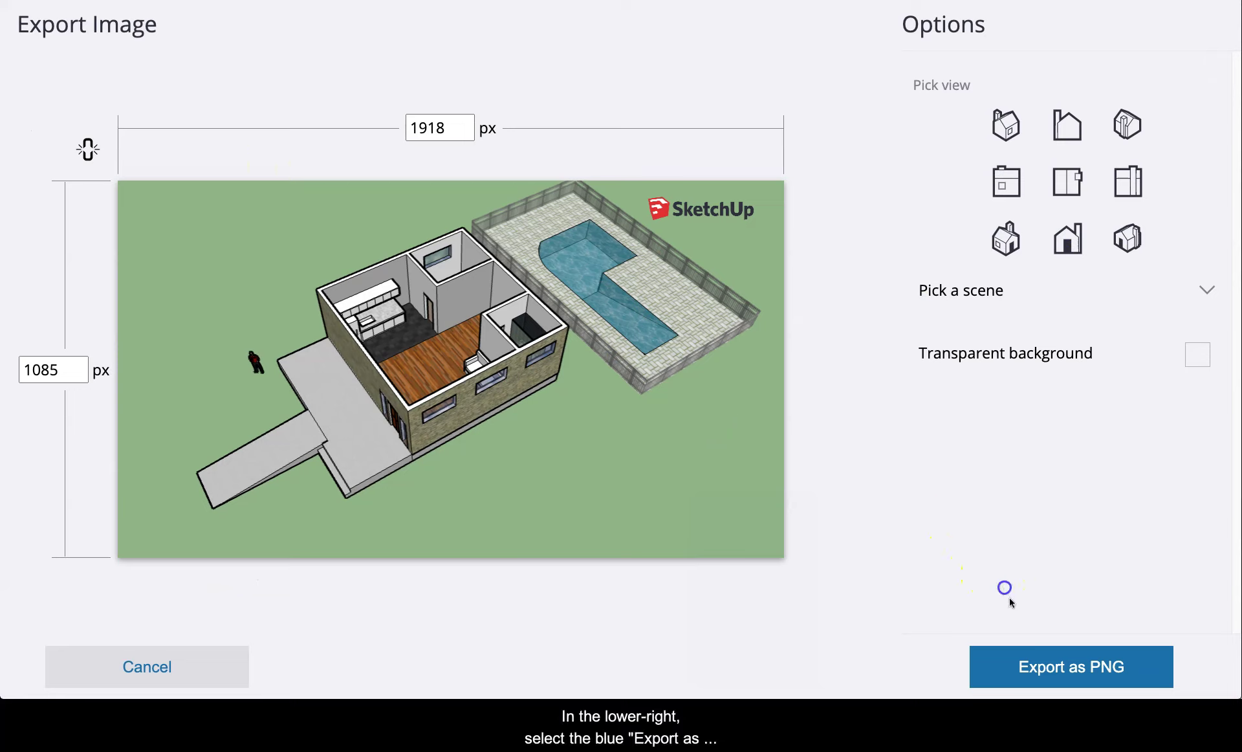
left_click(1040, 673)
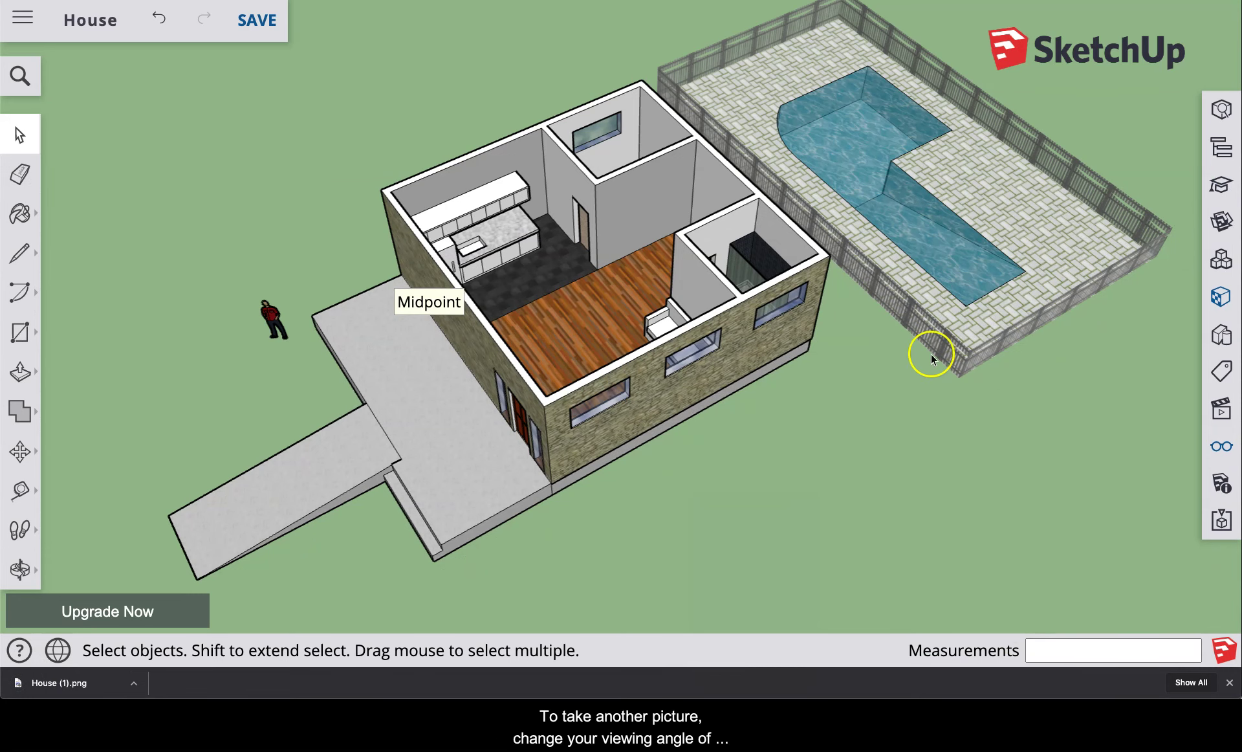
Orbit until the house floor plan and pool are seen from directly above
middle_click_drag(921, 224, 632, 513)
middle_click_drag(632, 410, 259, 226)
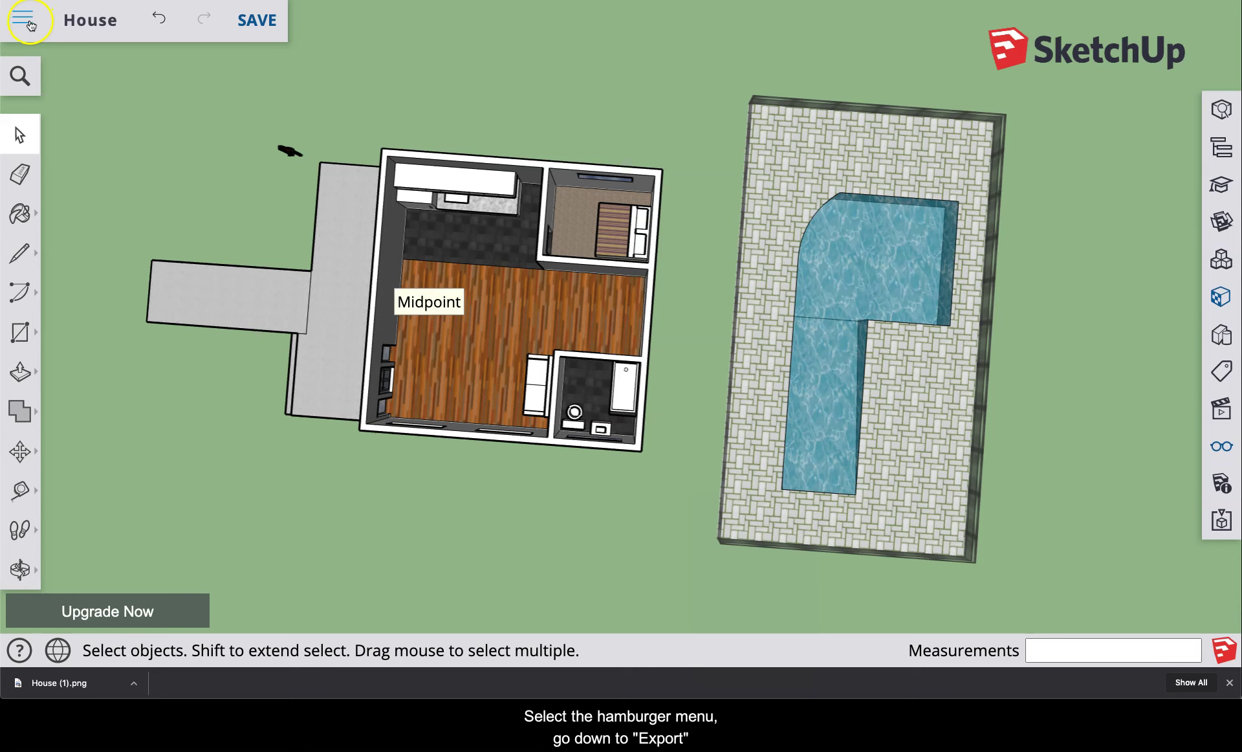
Export the top-down plan view via Export > PNG as House (2).png at 1918 × 1036
left_click(22, 18)
left_click(154, 305)
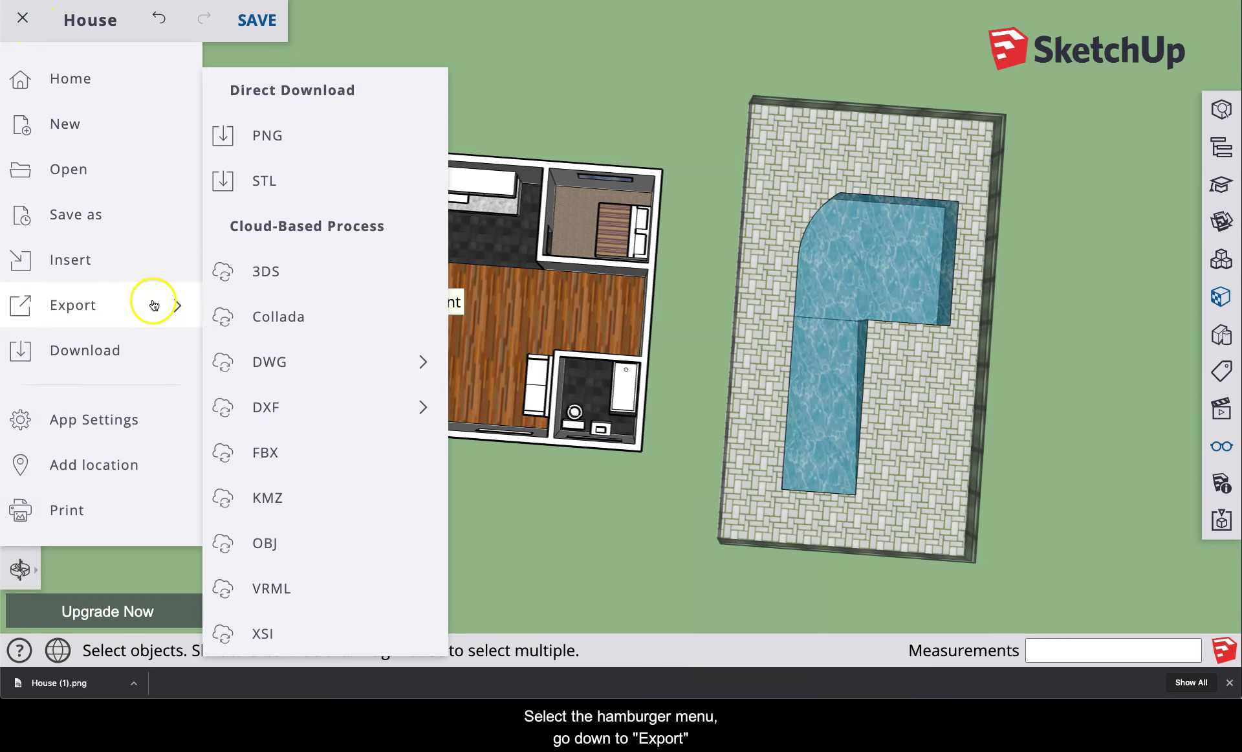
left_click(278, 134)
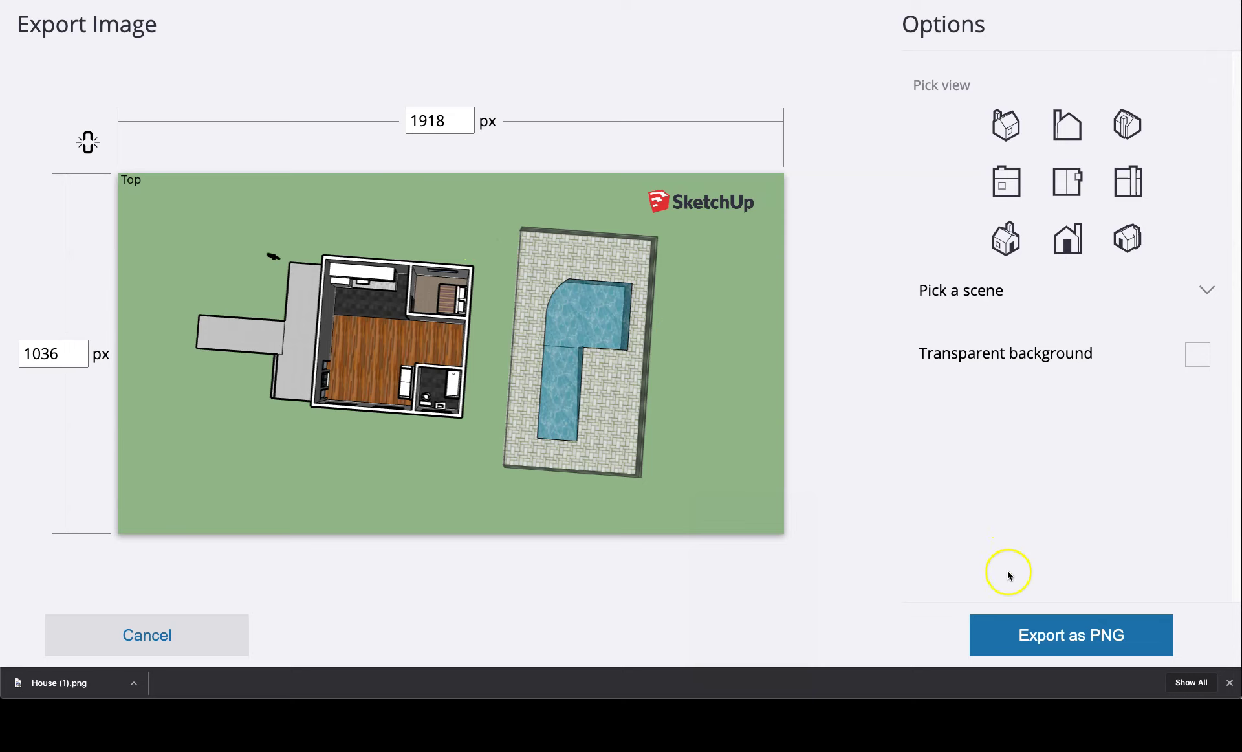
left_click(1030, 624)
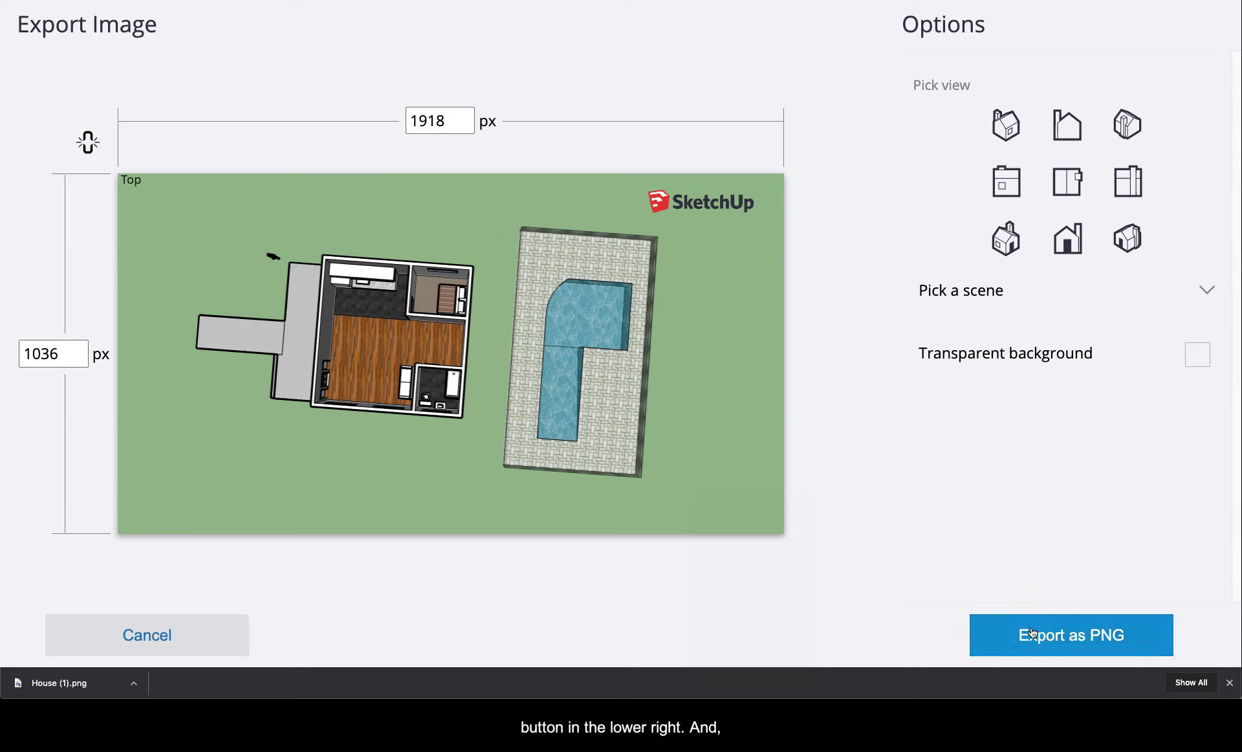
left_click(1033, 632)
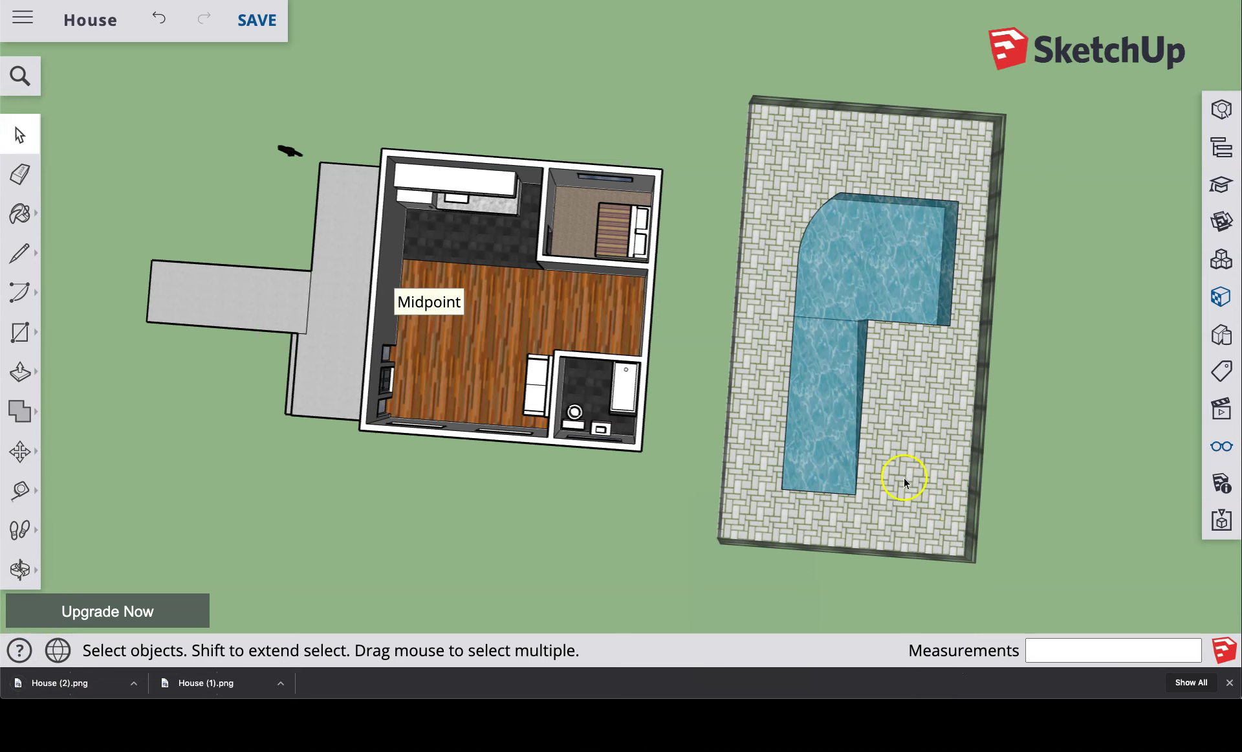
Orbit so the pool sits at the house's lower left, then zoom in on the rooms
middle_click_drag(243, 332, 507, 502)
middle_click_drag(1077, 444, 926, 167)
middle_click_drag(1109, 350, 464, 580)
middle_click_drag(466, 527, 452, 510)
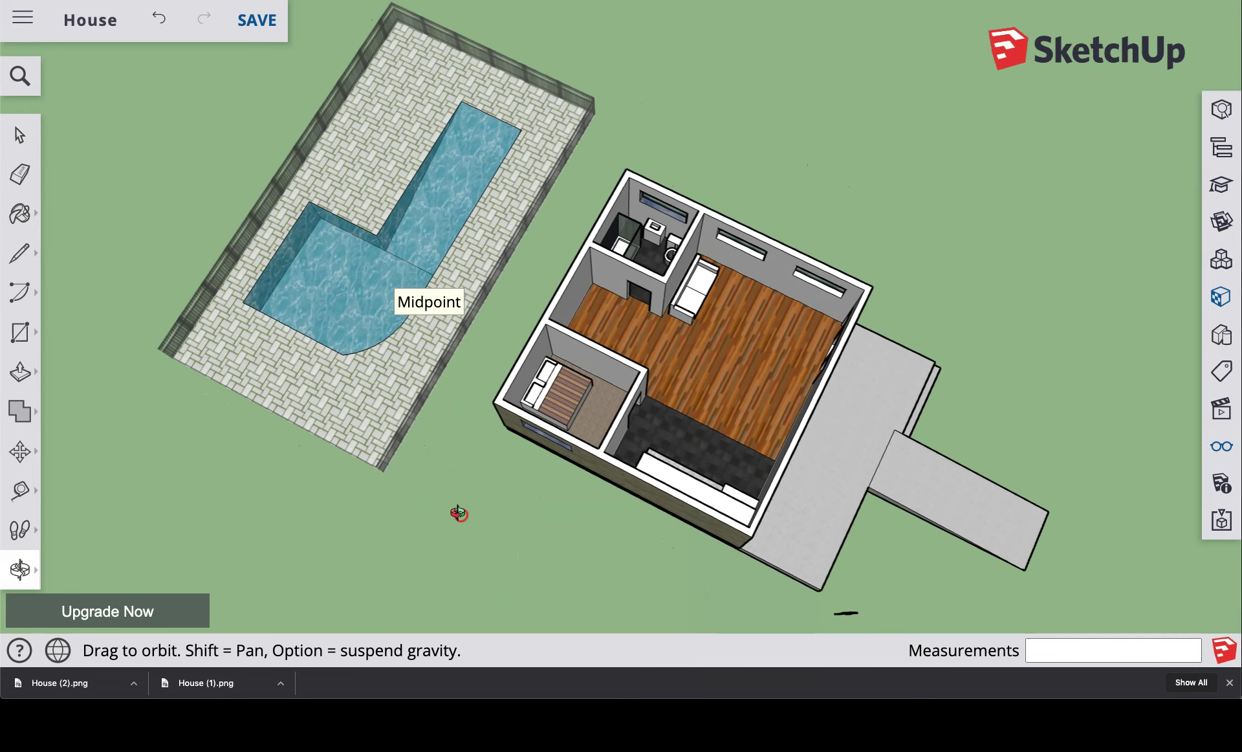
scroll(615, 324, "up", 4)
scroll(618, 324, "up", 2)
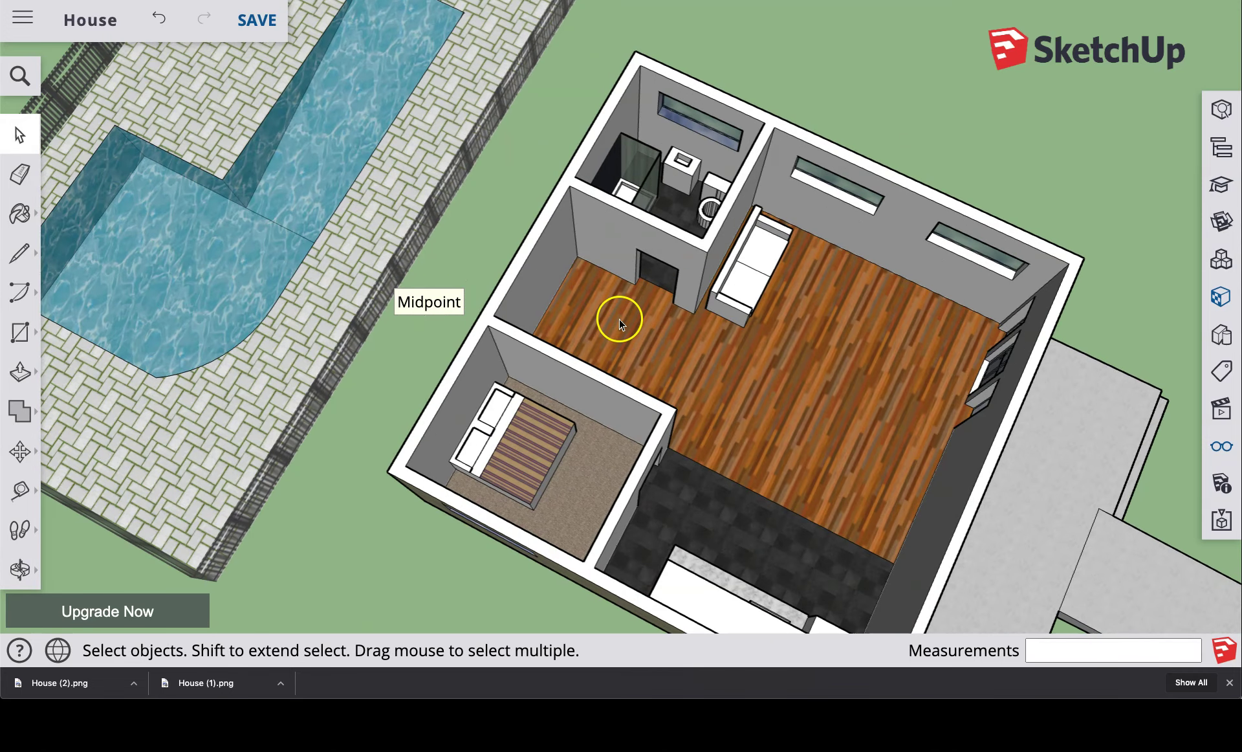
Export the close-up angled view via Export > PNG, downloading House (3).png
left_click(22, 18)
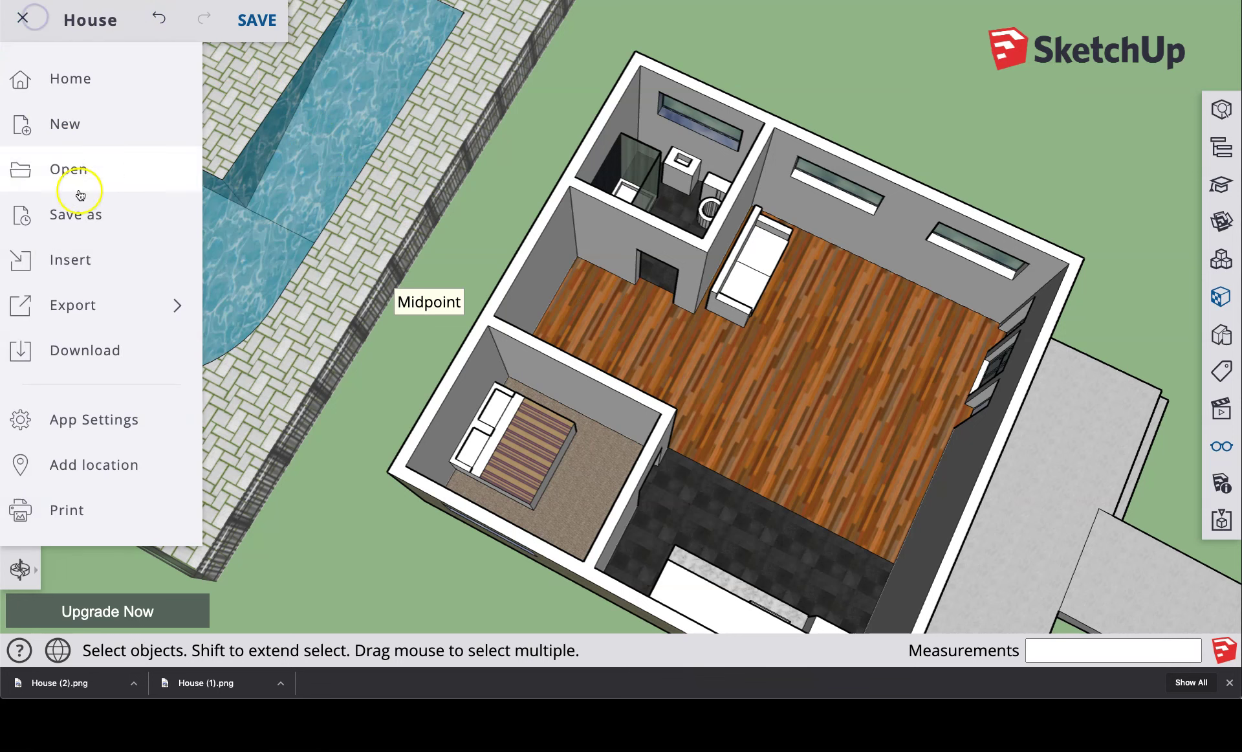
left_click(110, 307)
left_click(277, 135)
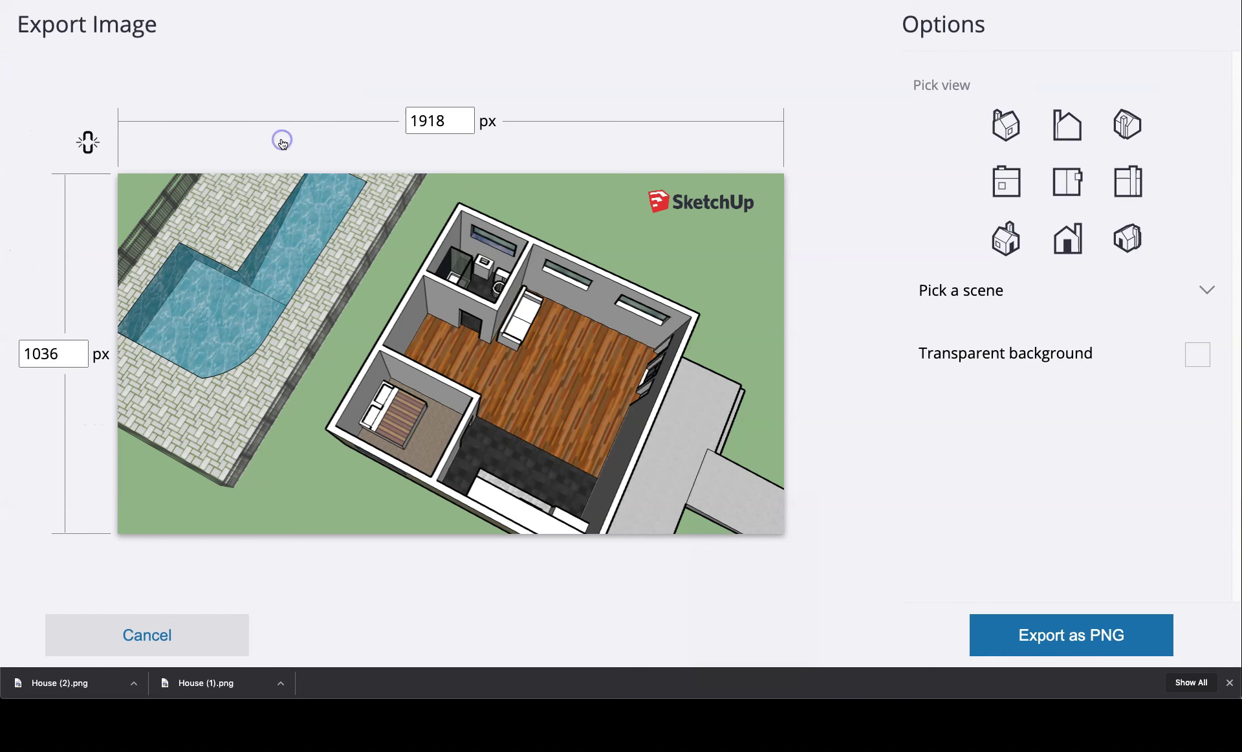
left_click(1106, 637)
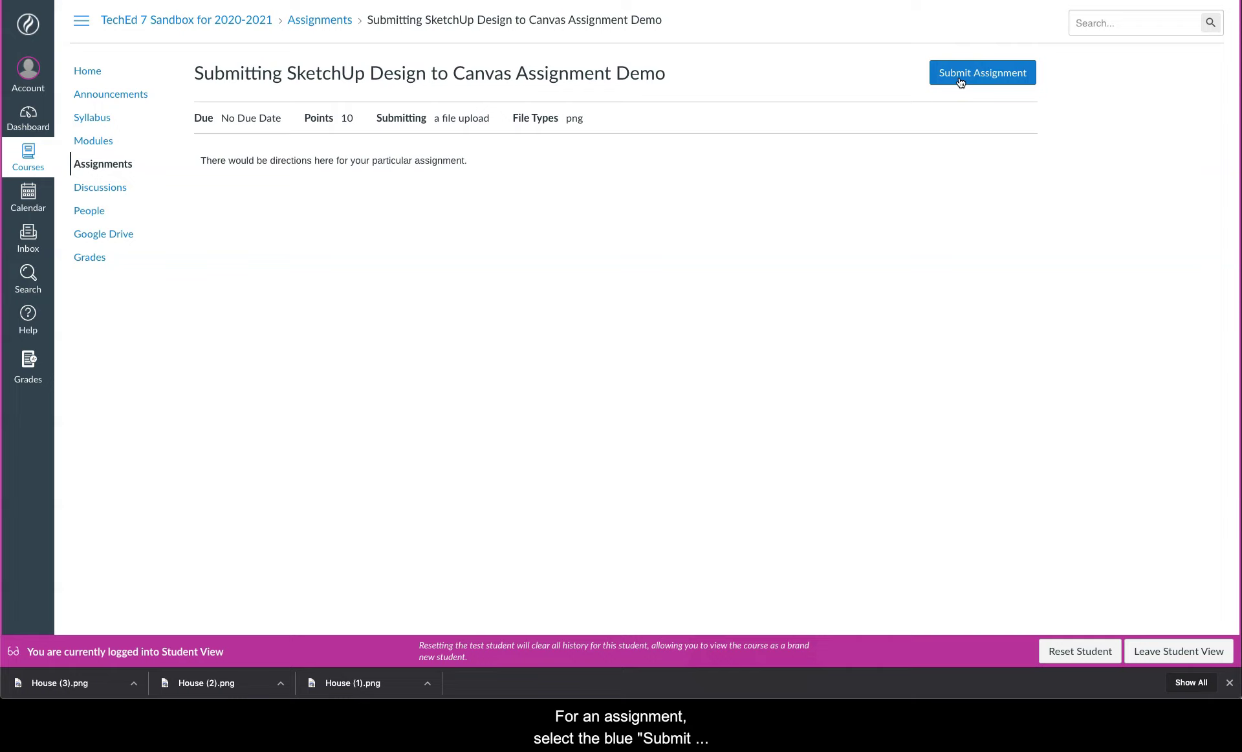
Upload House (1).png, House (2).png and House (3).png from Downloads and submit the assignment
left_click(961, 76)
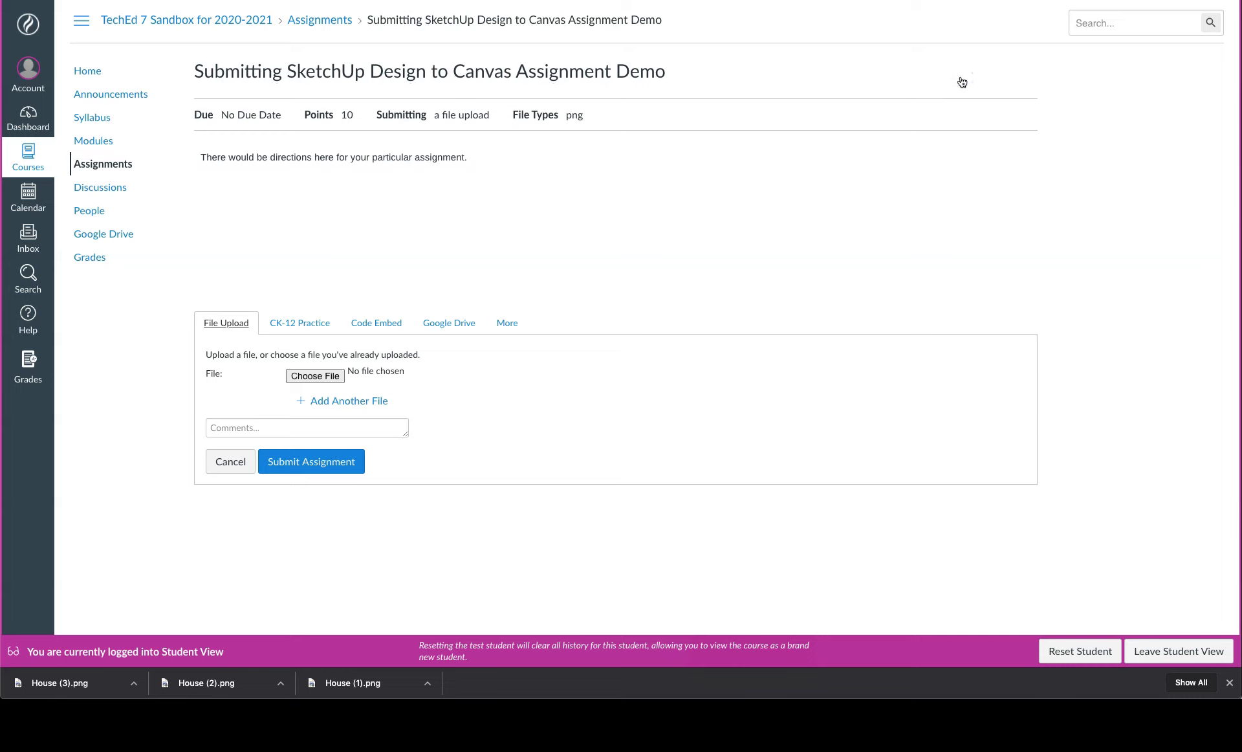
left_click(315, 376)
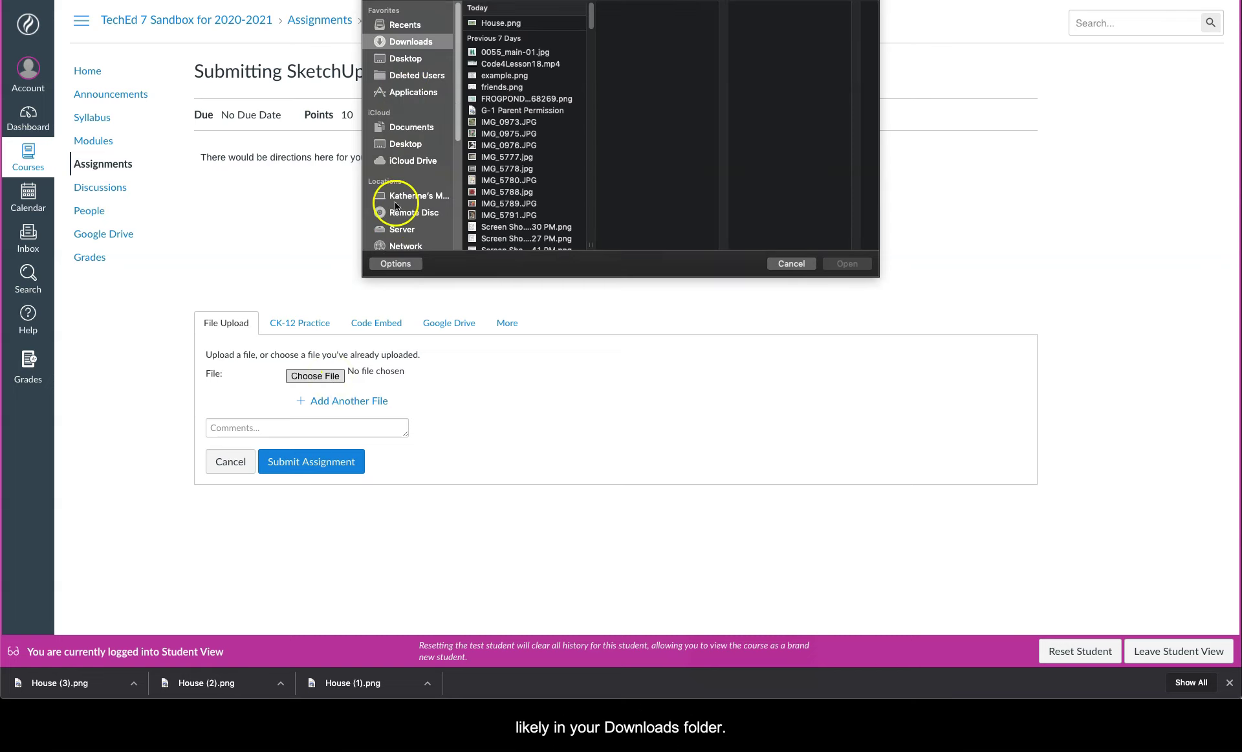
left_click(417, 42)
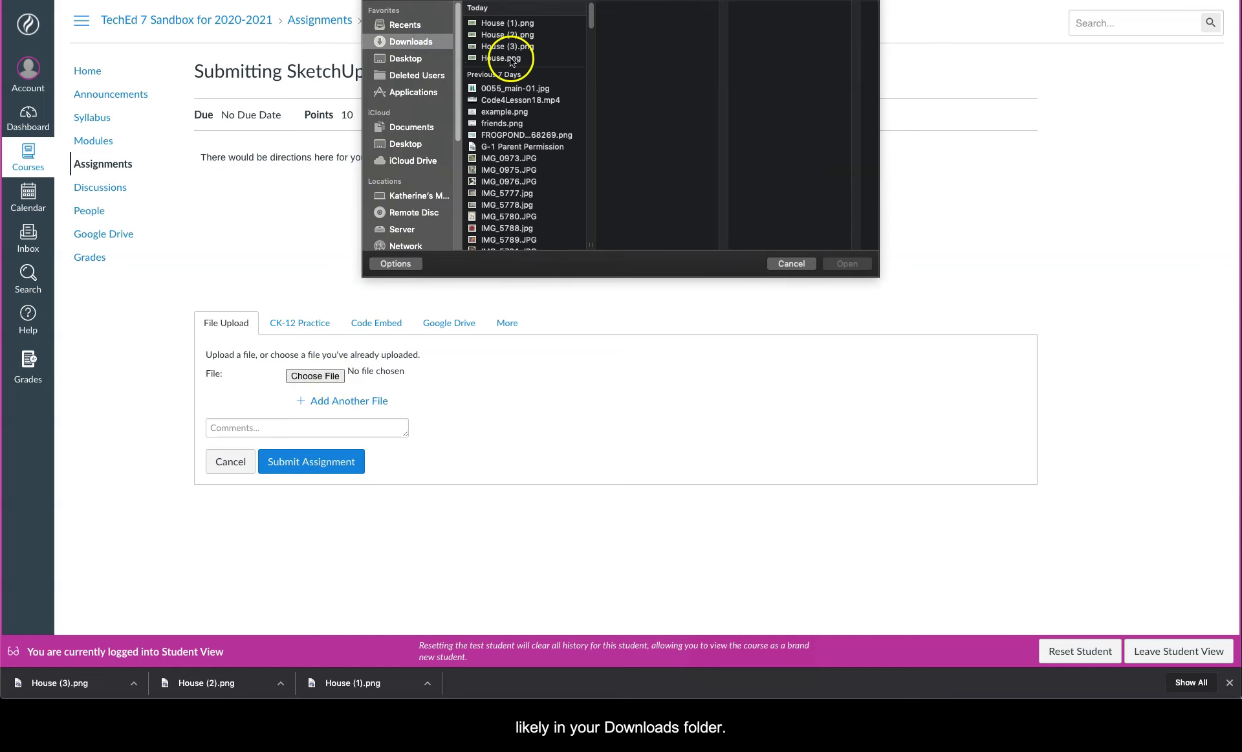
double_click(516, 24)
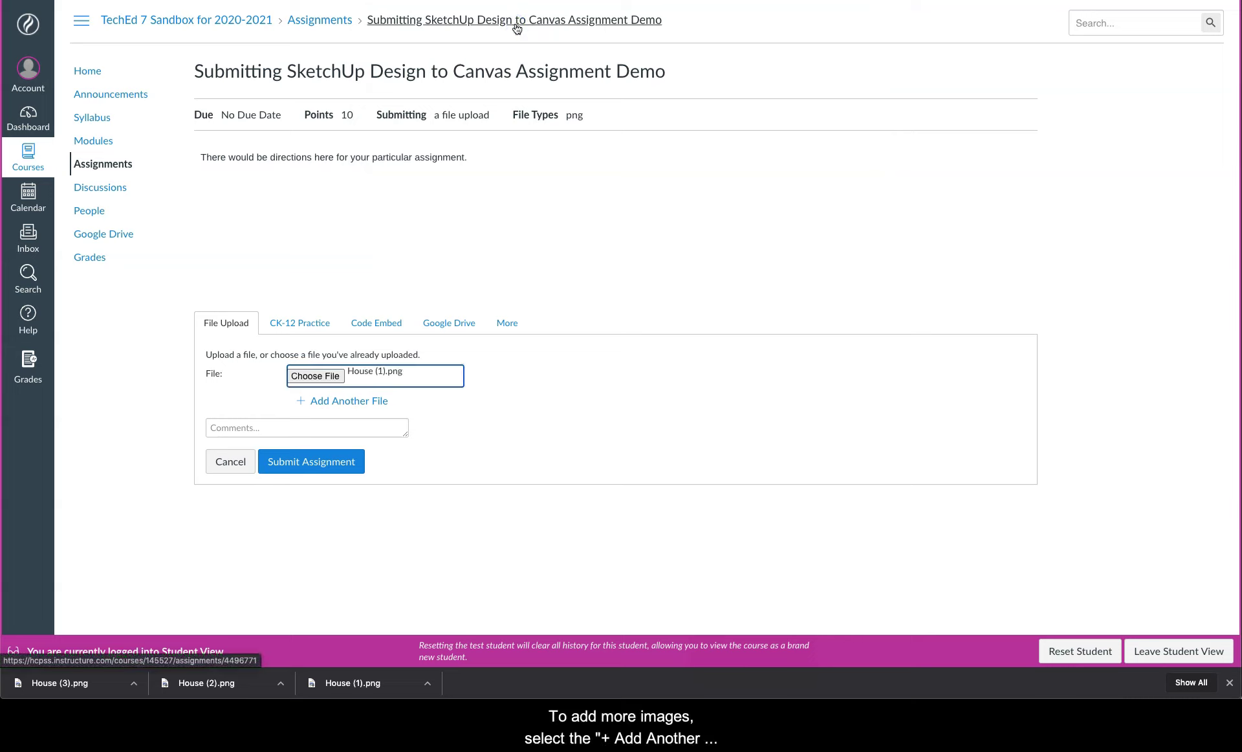
left_click(402, 410)
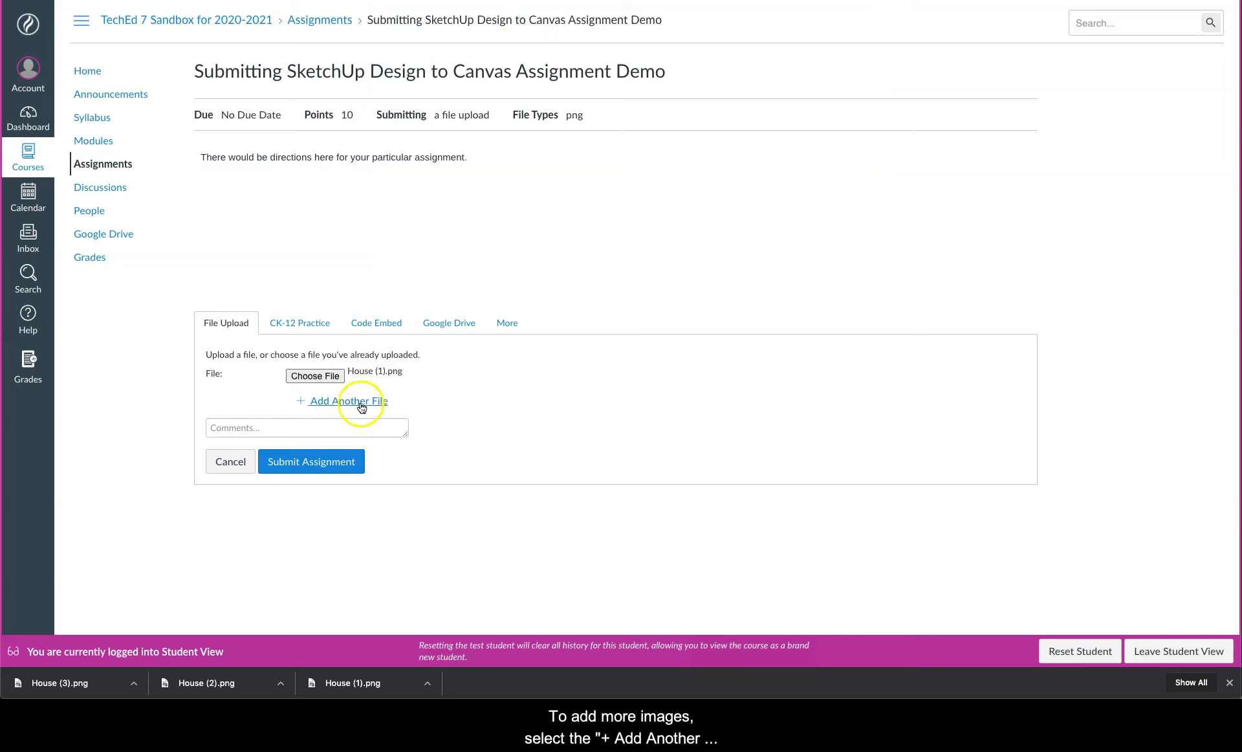
left_click(361, 406)
left_click(313, 401)
left_click(347, 425)
left_click(312, 425)
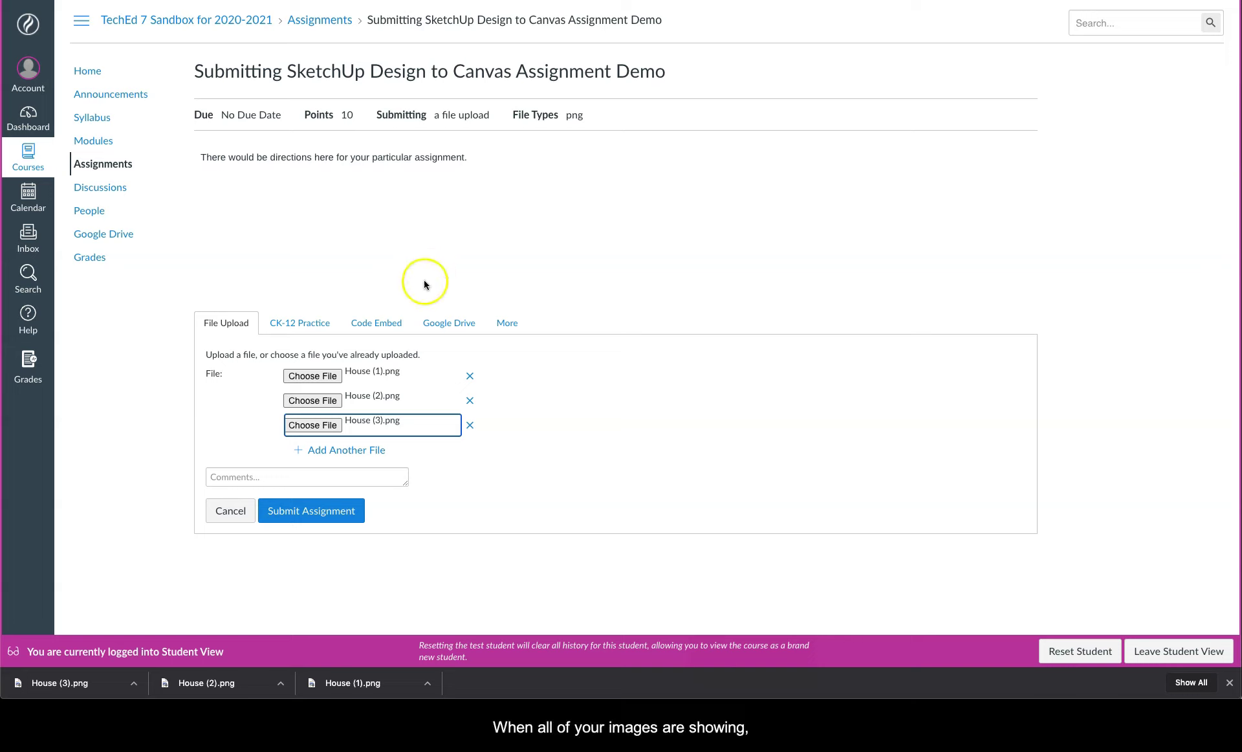
left_click(340, 510)
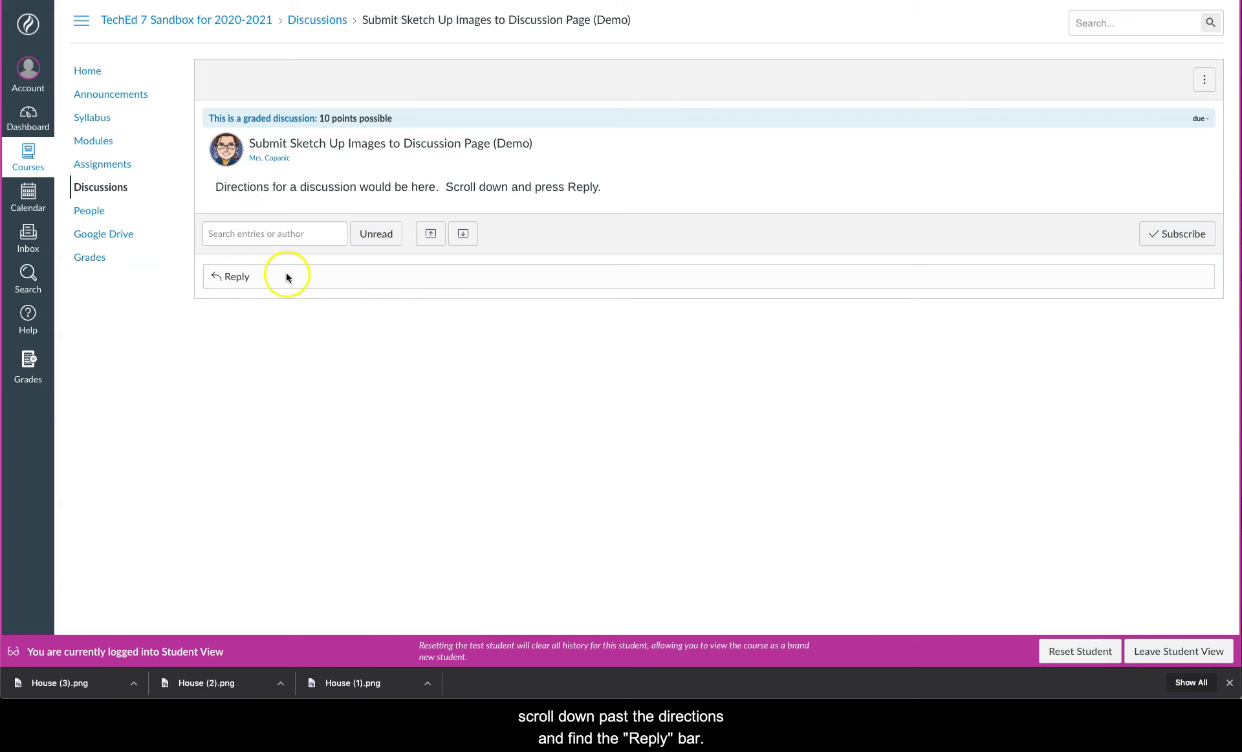
Start a reply on the Submit Sketch Up Images discussion using the Reply bar
left_click(238, 277)
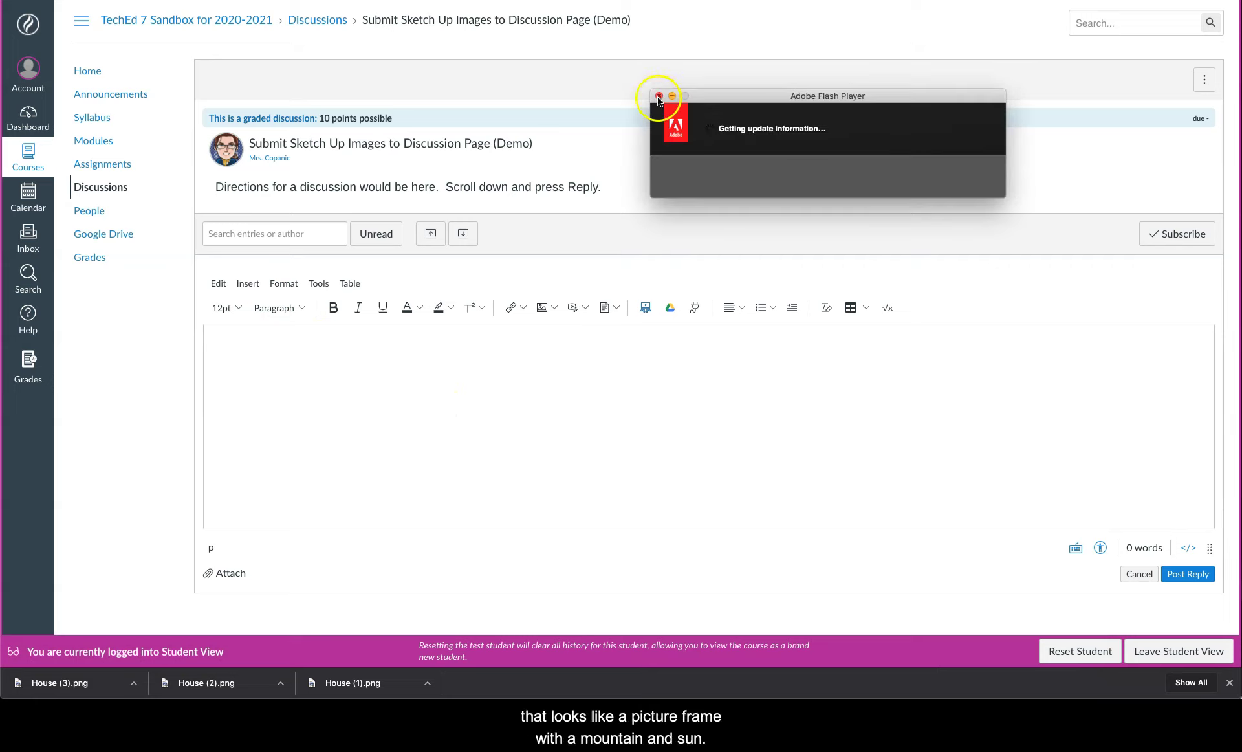
Dismiss the Flash popup, then upload and insert House (1).png into the reply via Upload Image
left_click(658, 96)
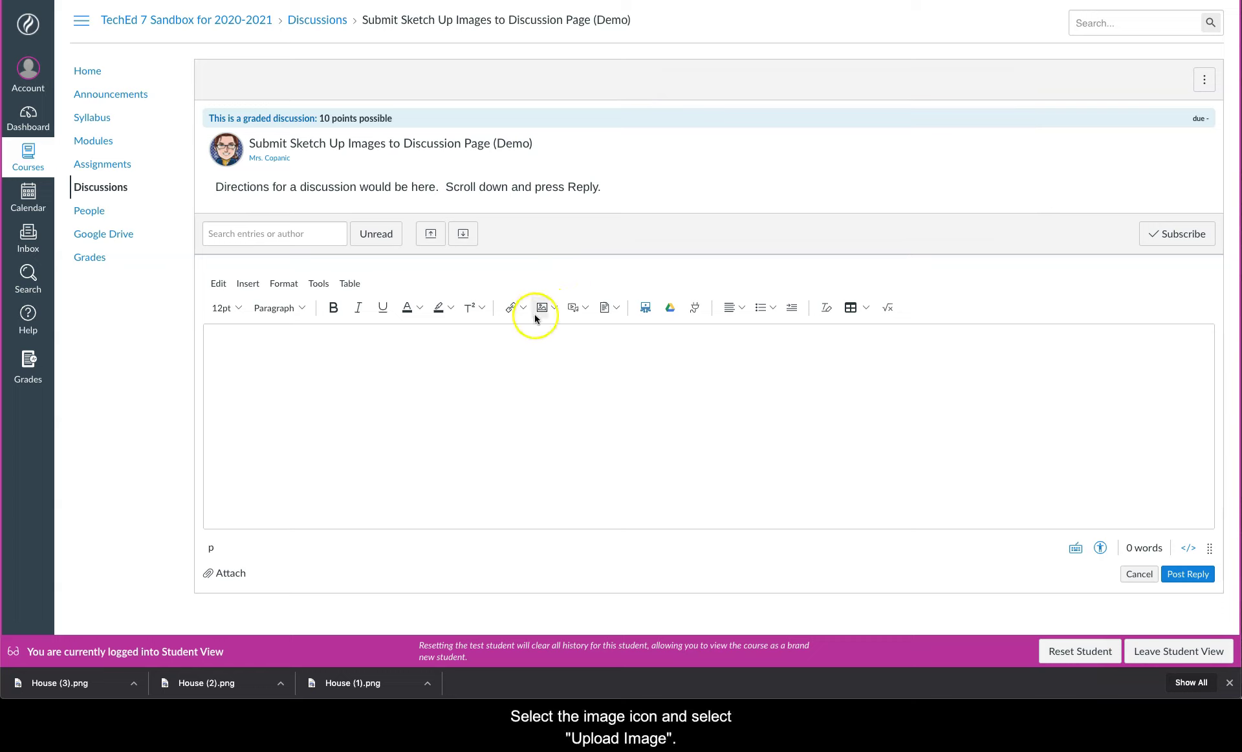
left_click(553, 309)
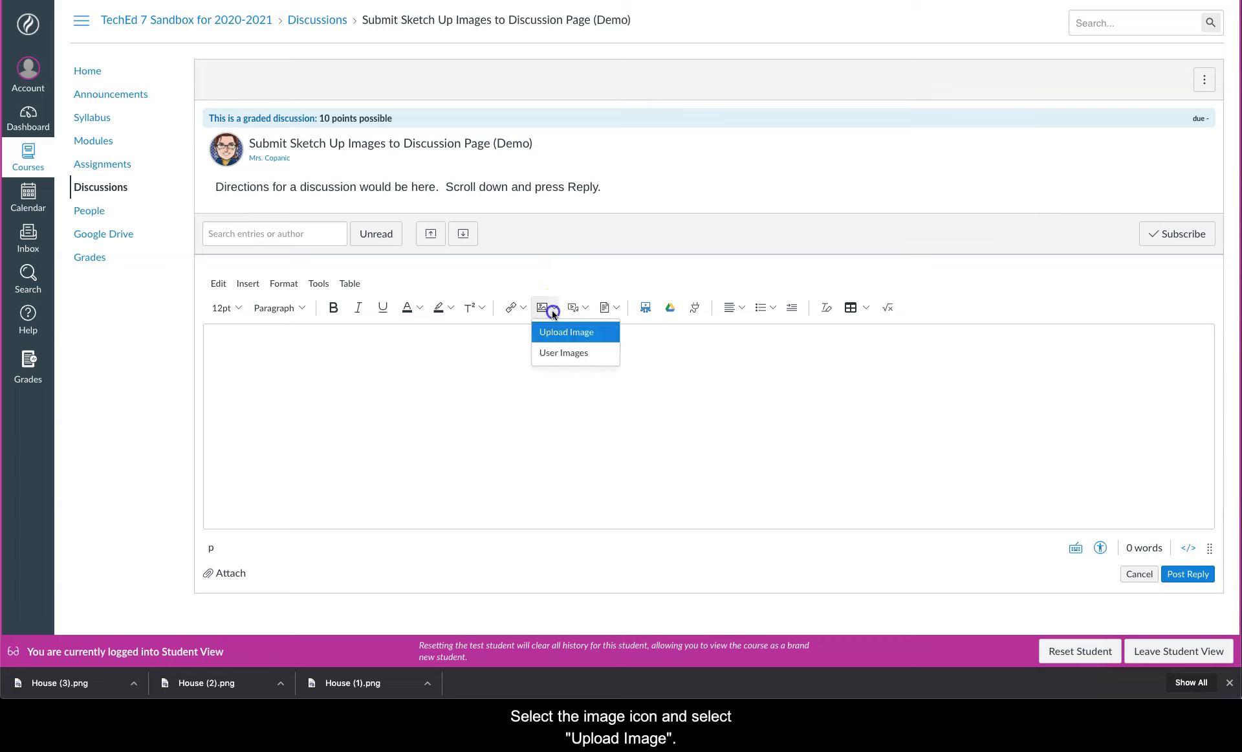
left_click(592, 337)
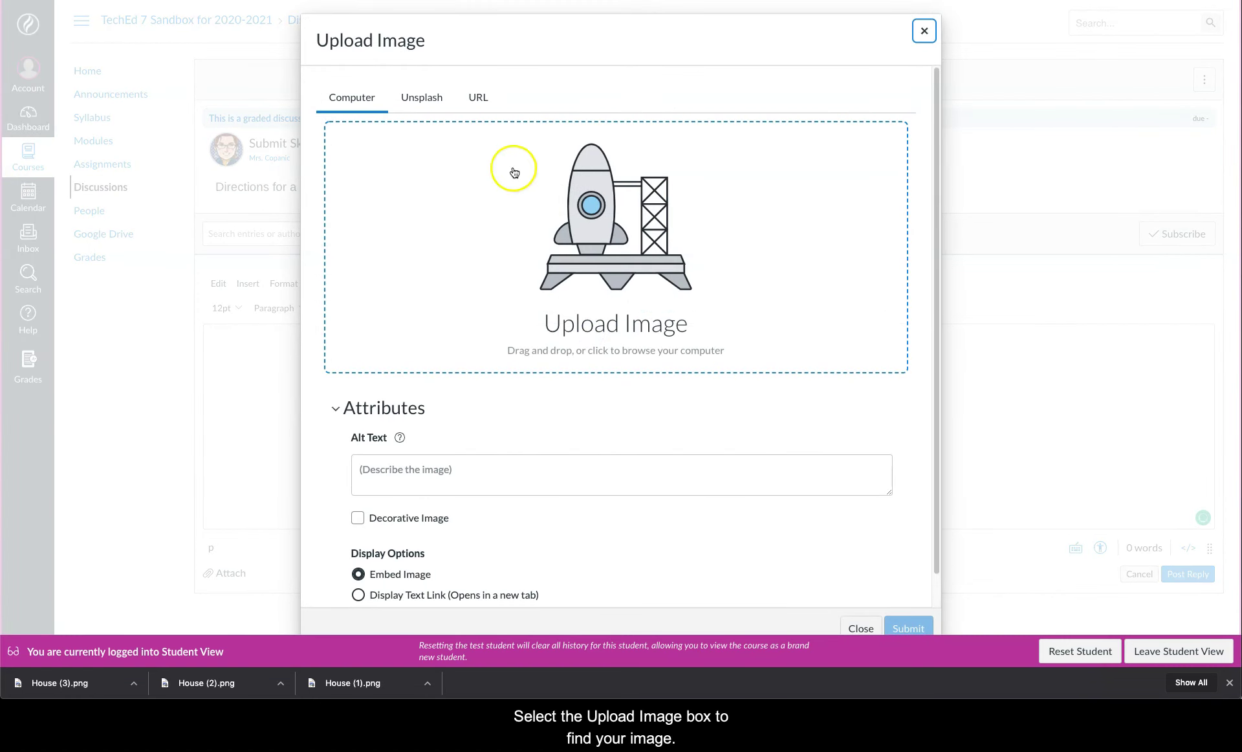
left_click(593, 223)
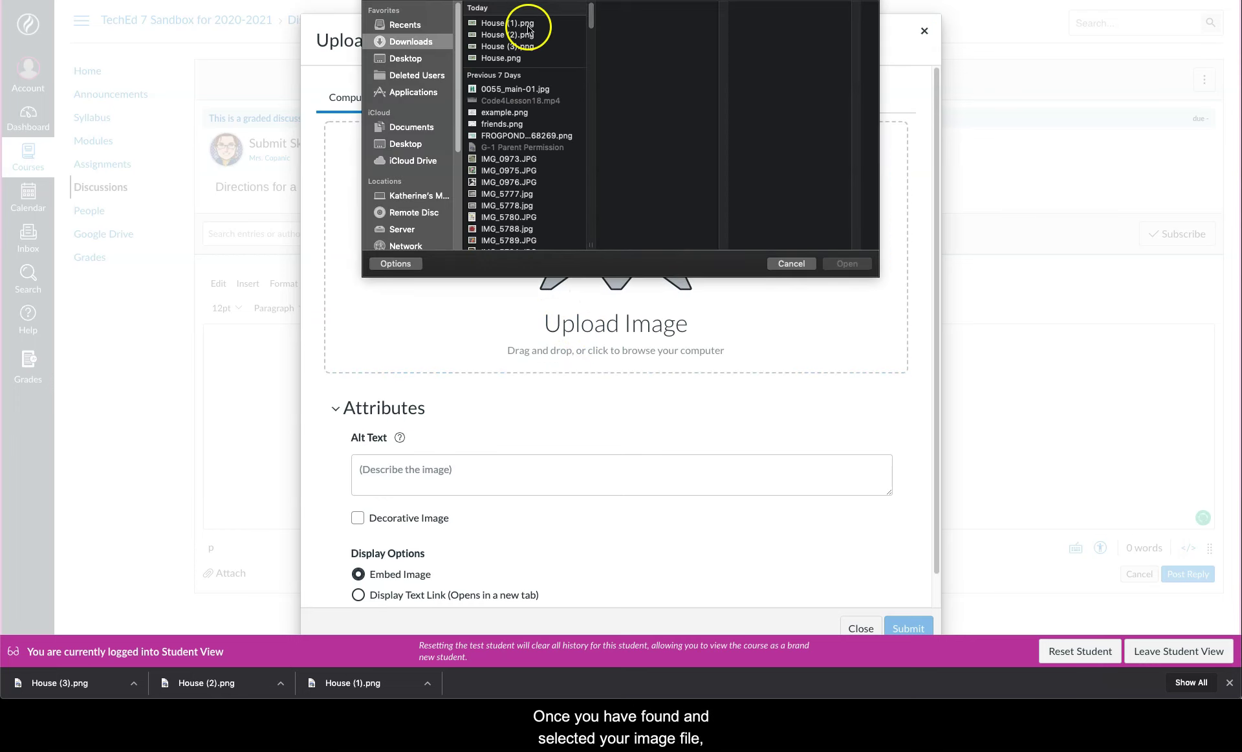
double_click(526, 24)
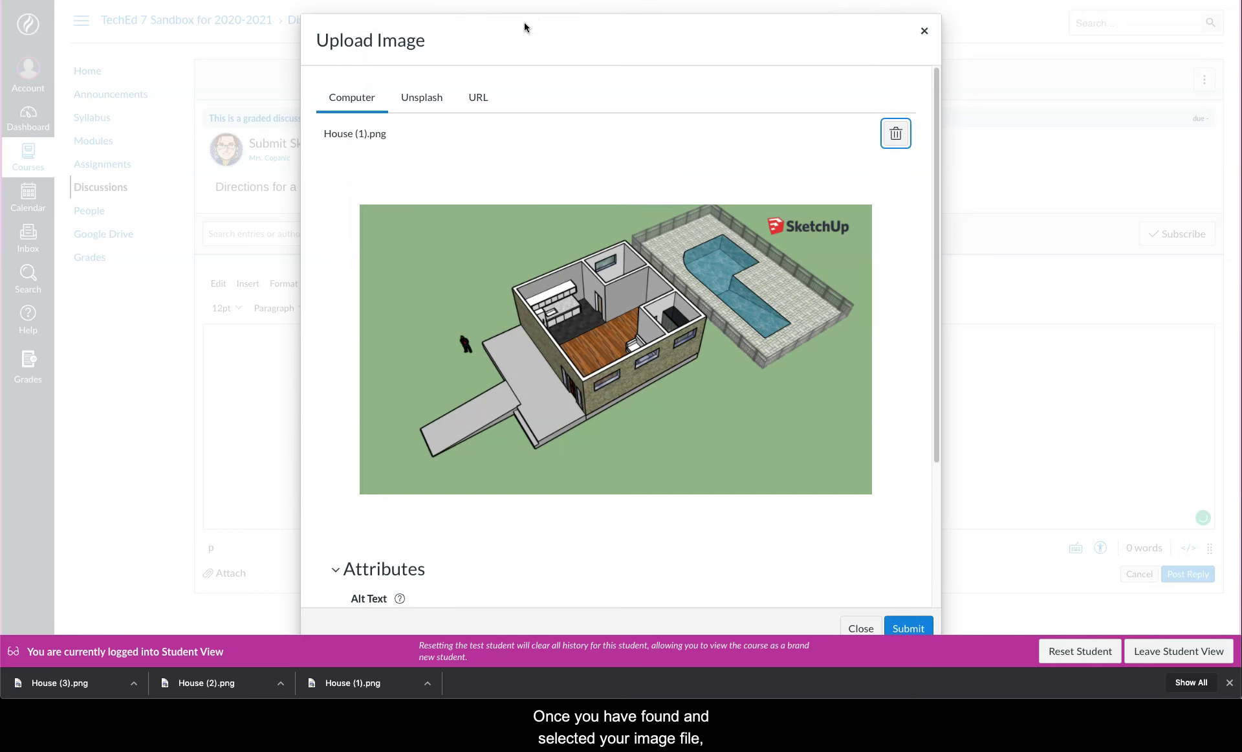
scroll(805, 449, "down", 3)
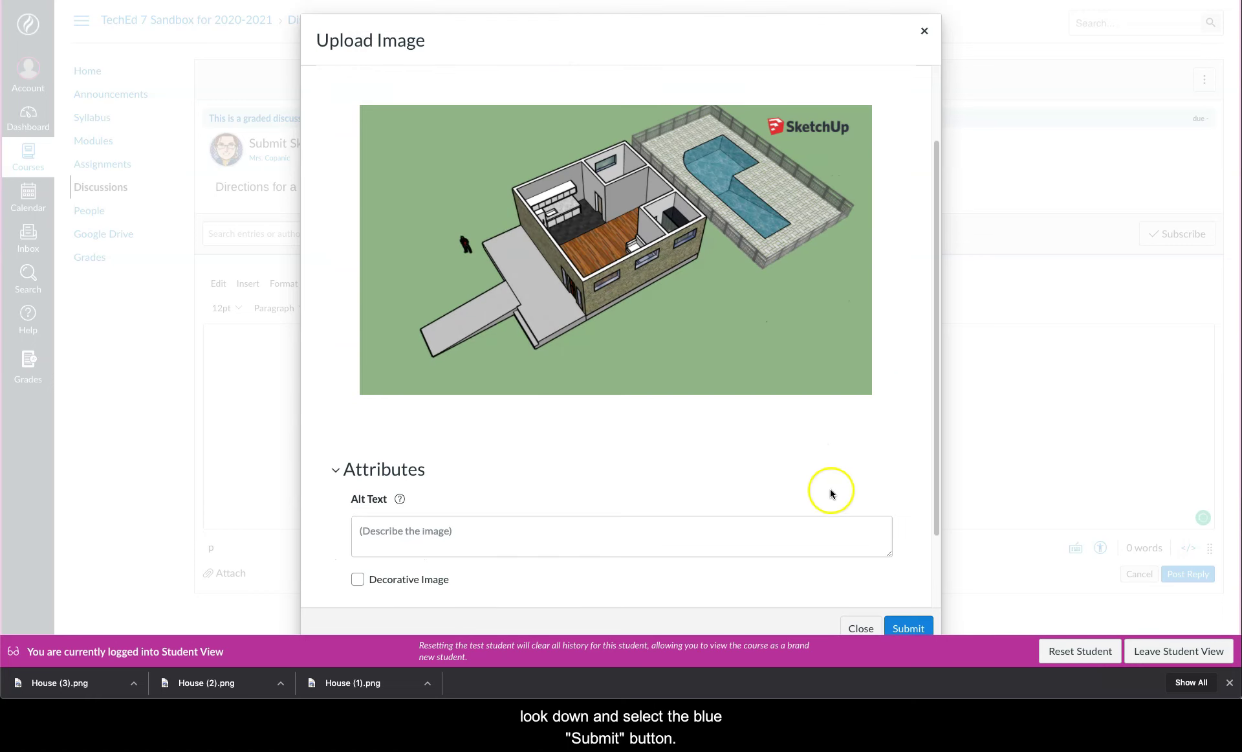
left_click(909, 627)
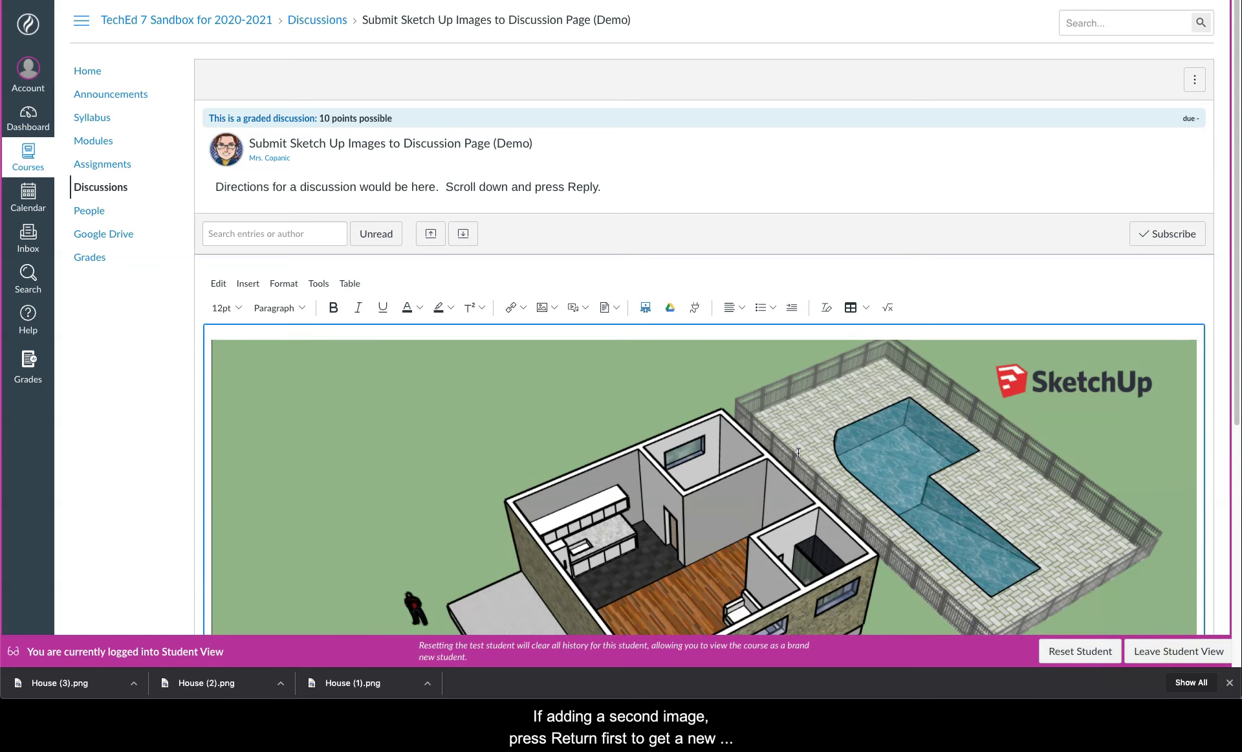
Insert two blank lines above the first image and upload House (3).png there
key("Return")
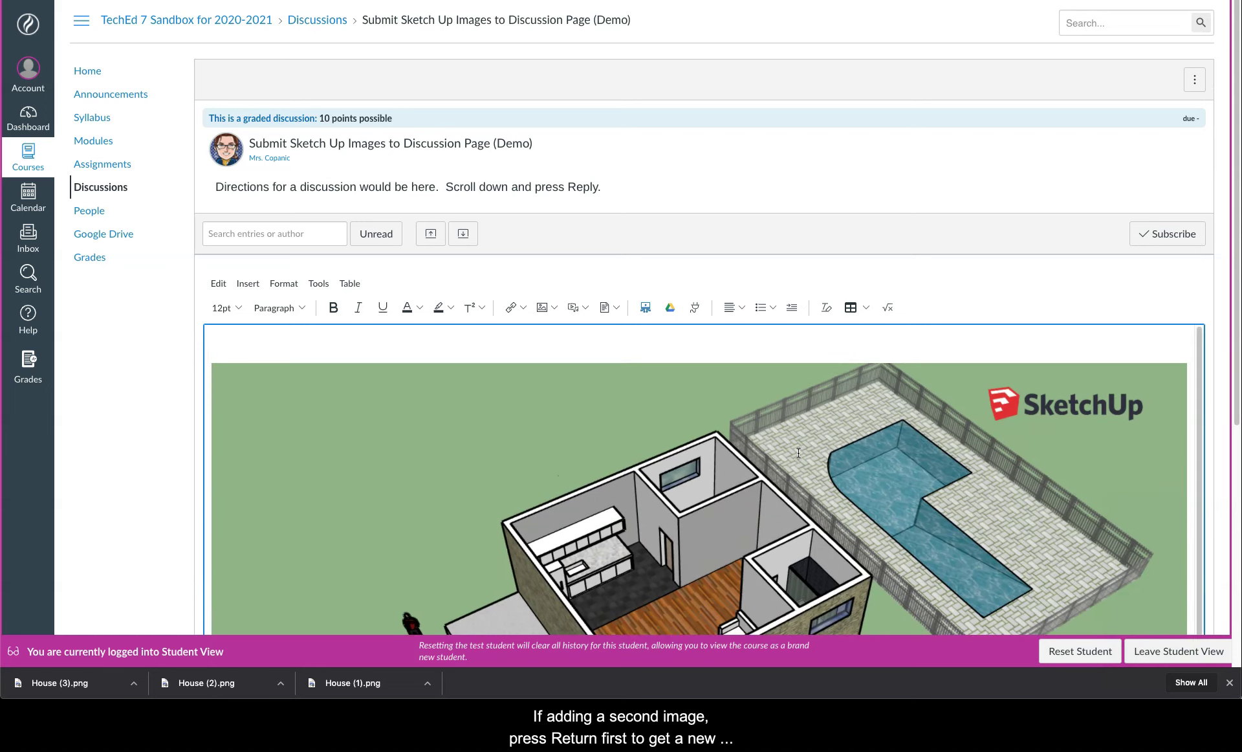
key("Return")
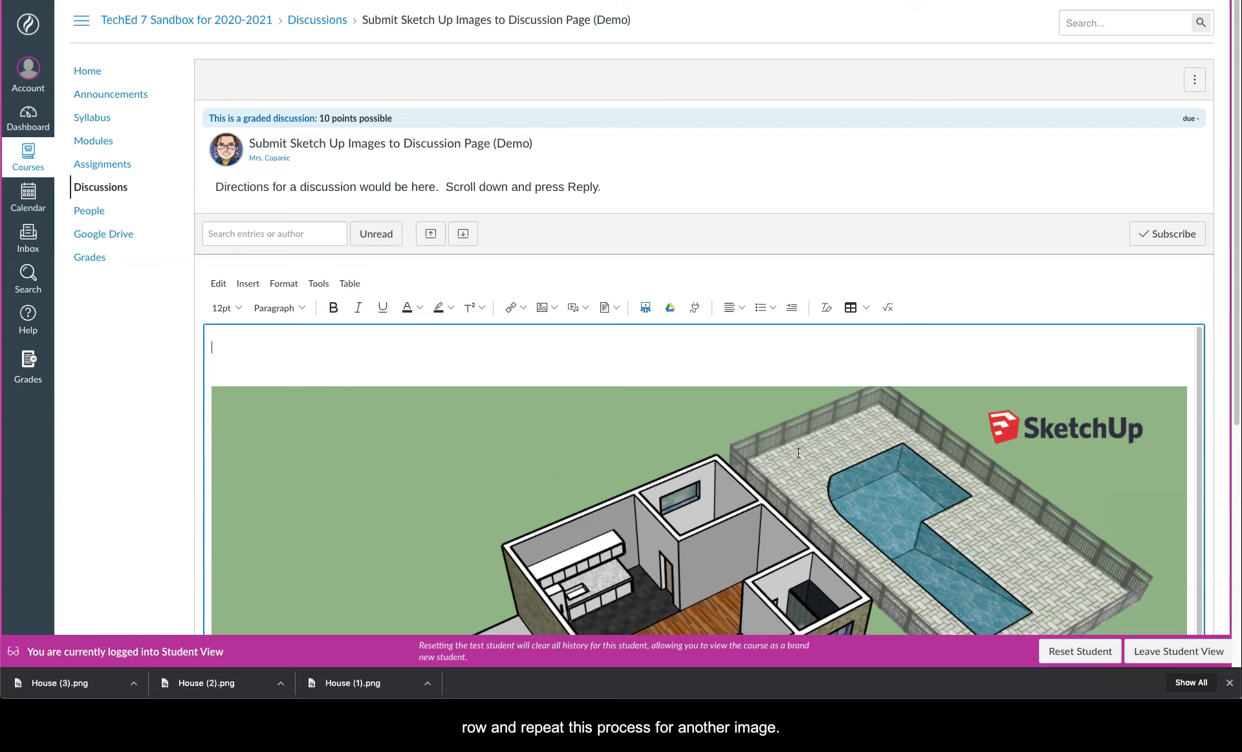
left_click(549, 307)
left_click(560, 333)
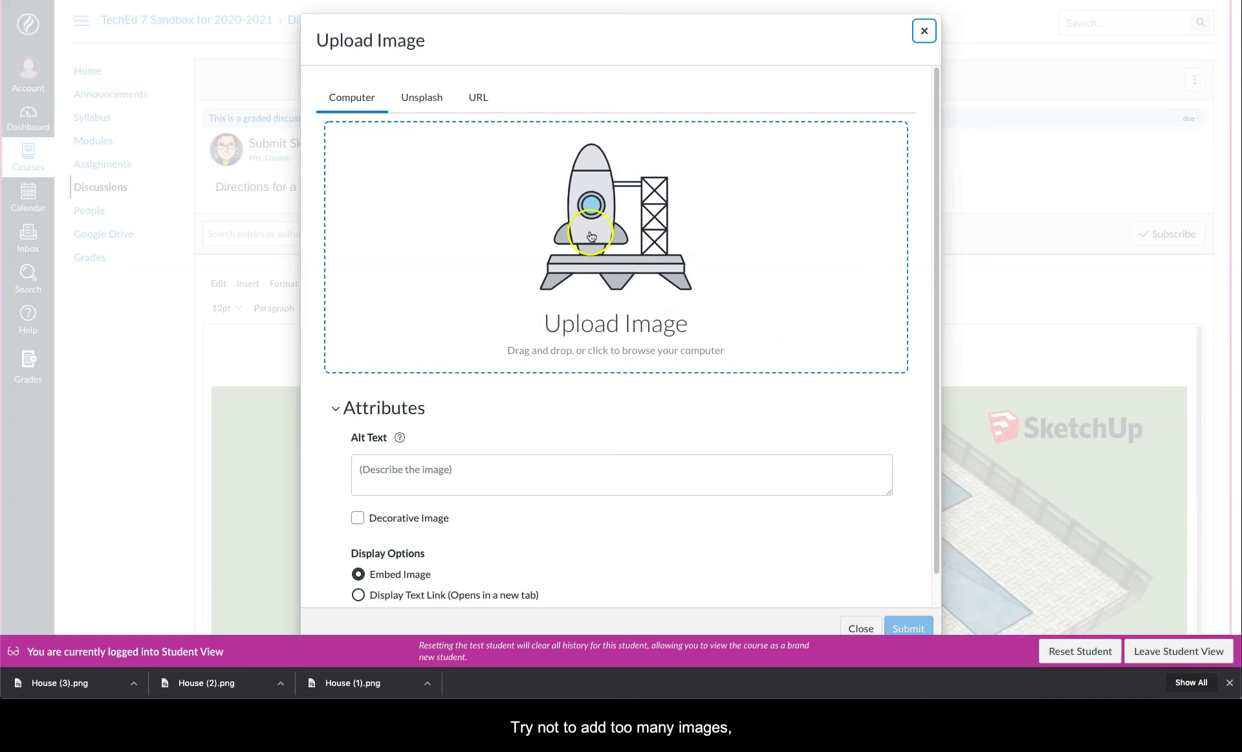
left_click(591, 235)
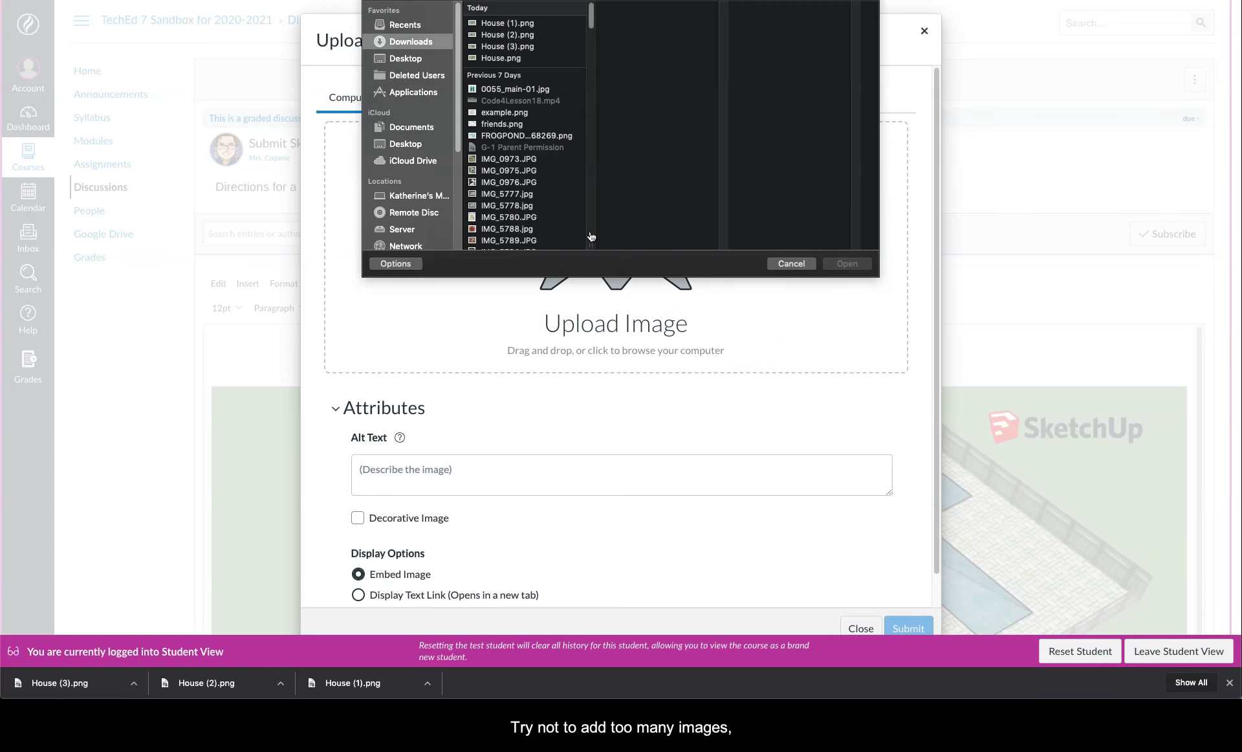
left_click(528, 47)
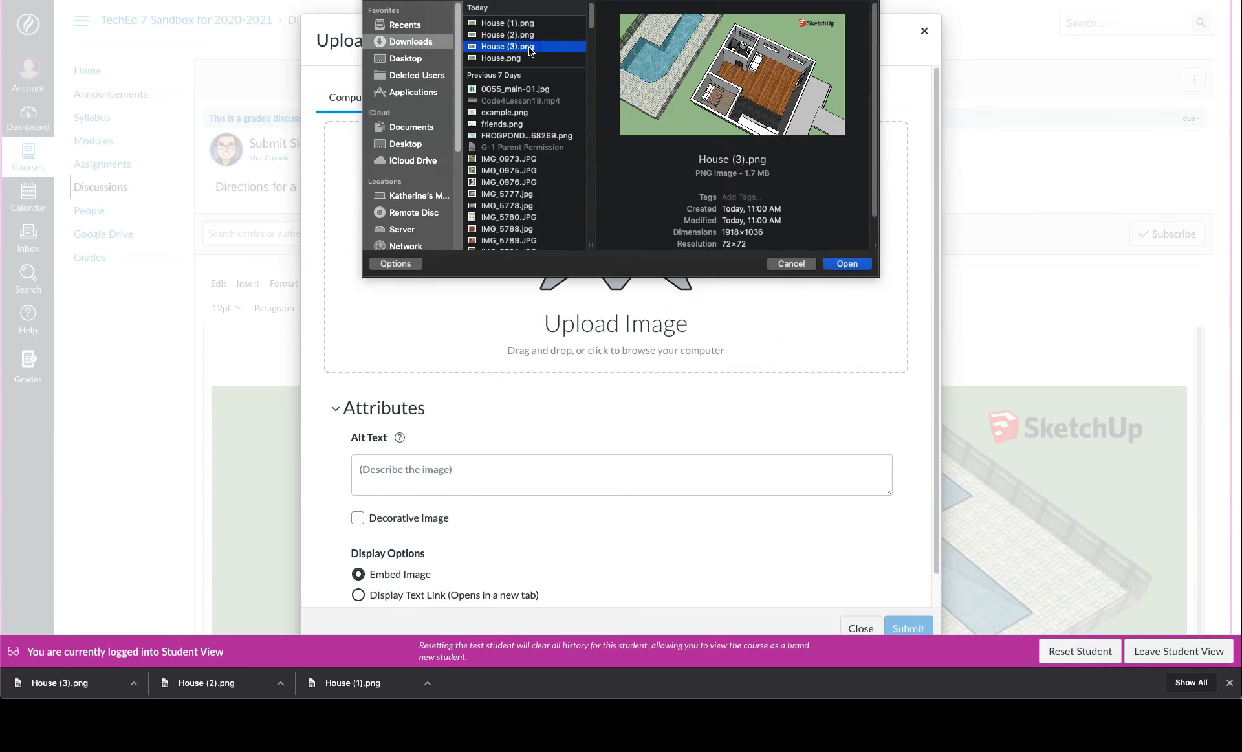
left_click(847, 264)
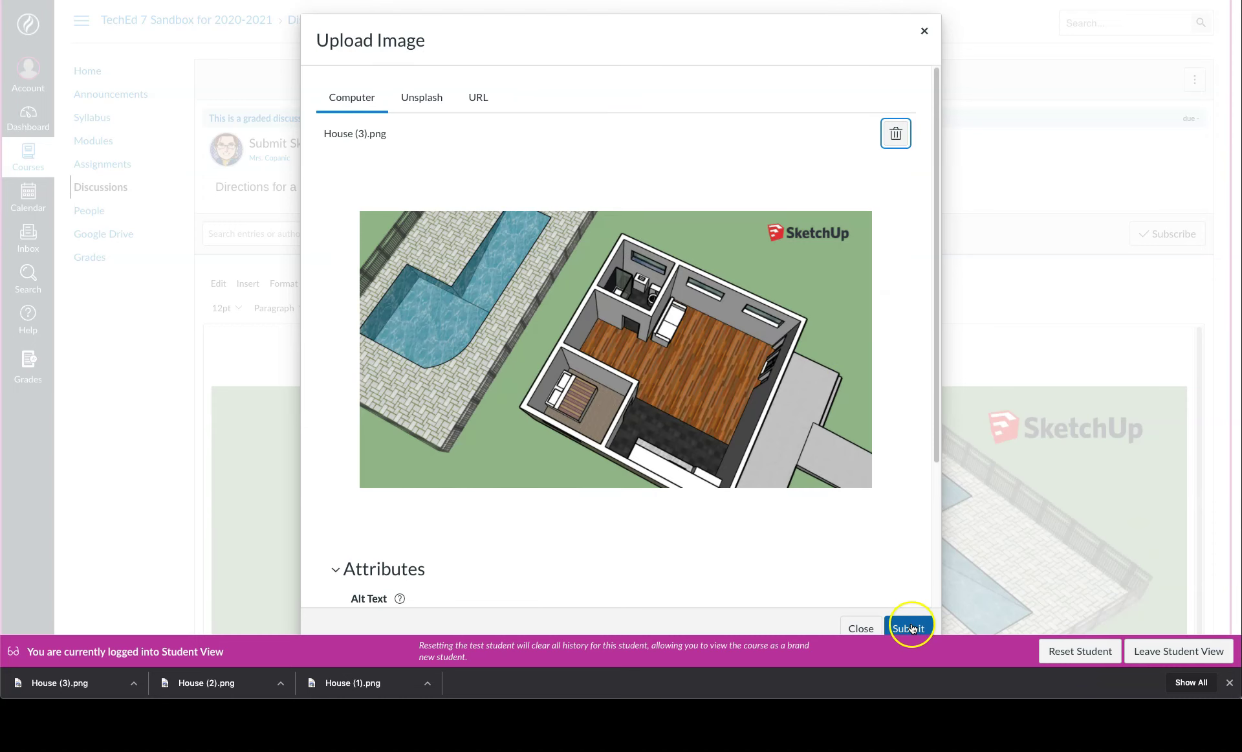
left_click(912, 628)
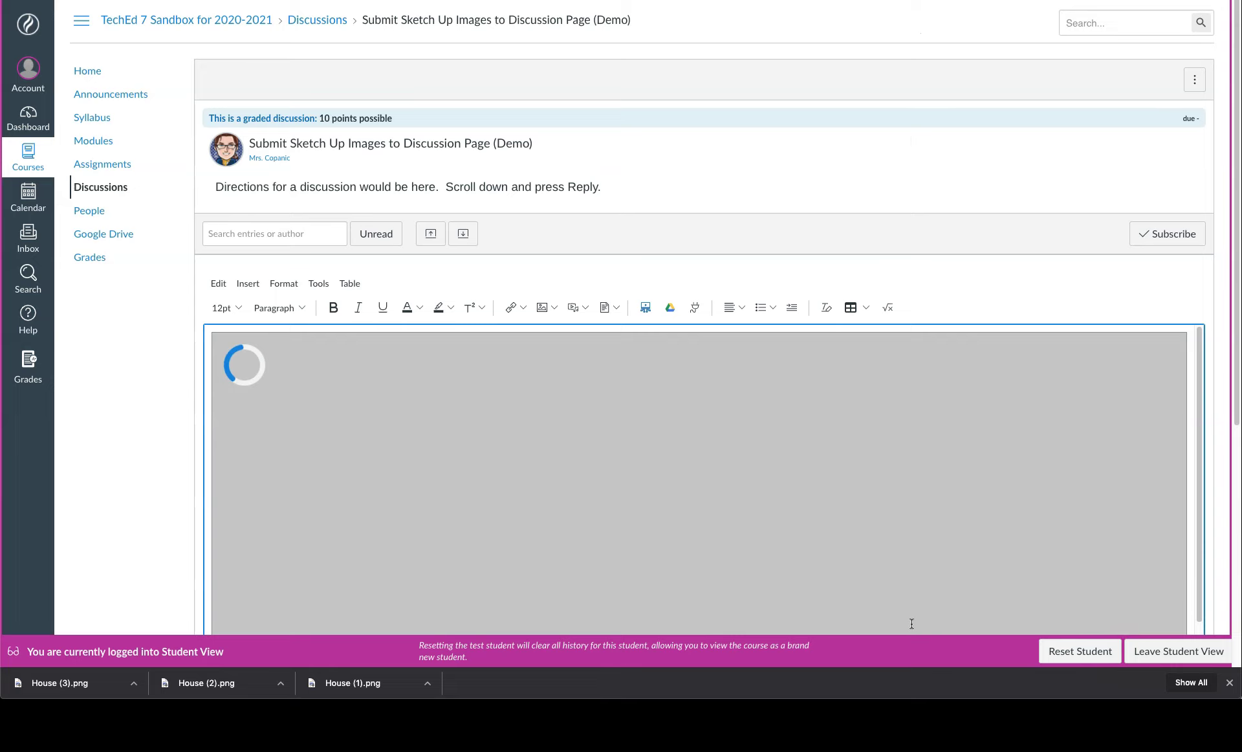
Scroll to the bottom of the reply editor to reach the Post Reply button
scroll(853, 527, "down", 5)
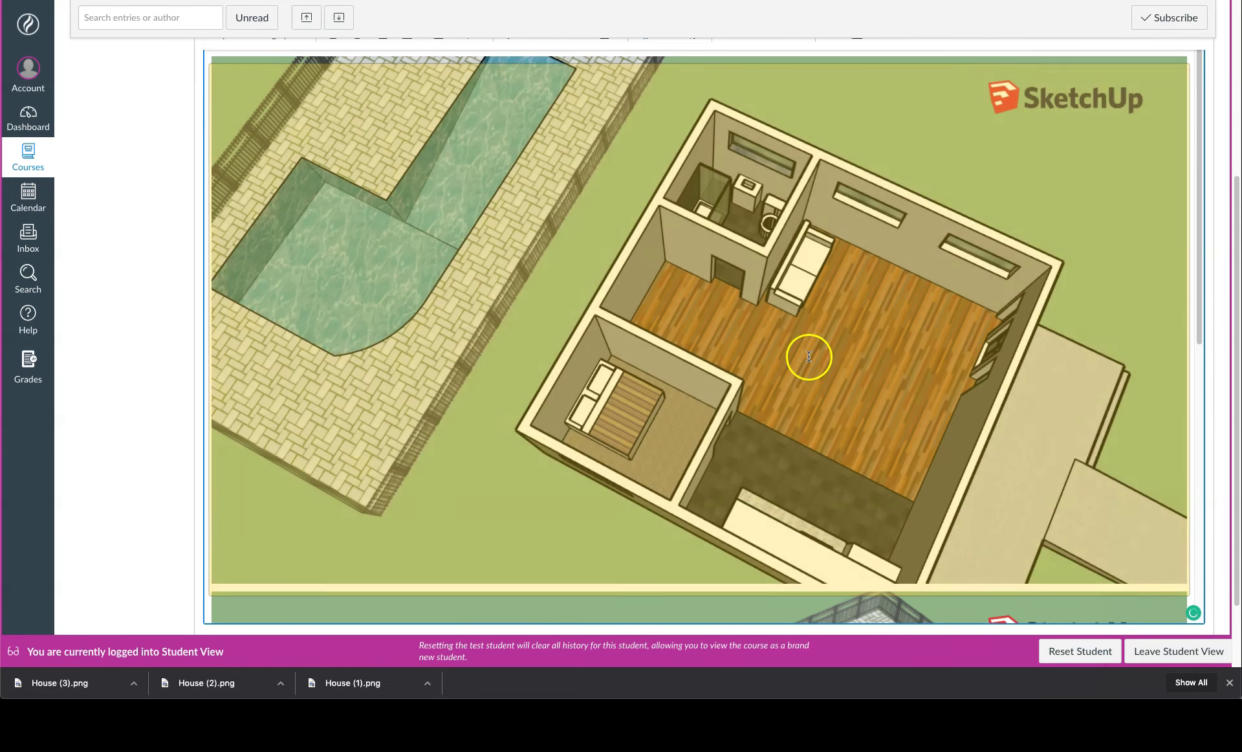
scroll(809, 357, "down", 8)
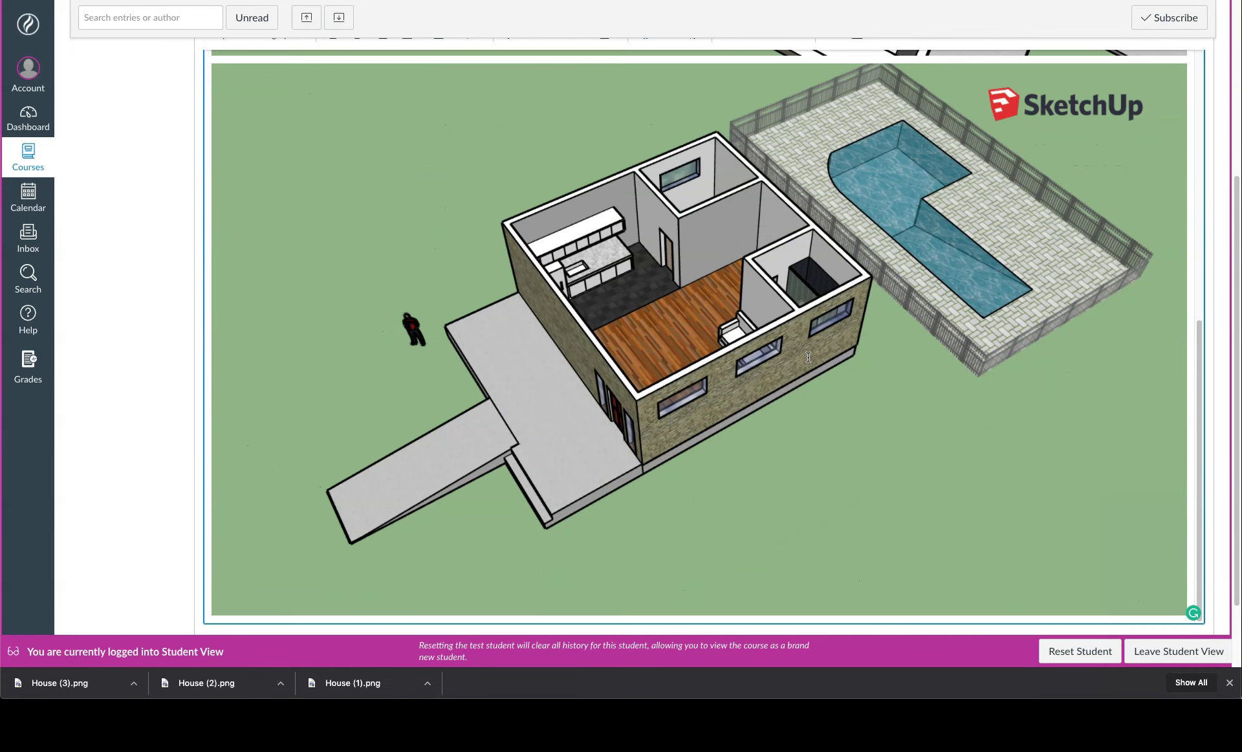
scroll(917, 444, "down", 3)
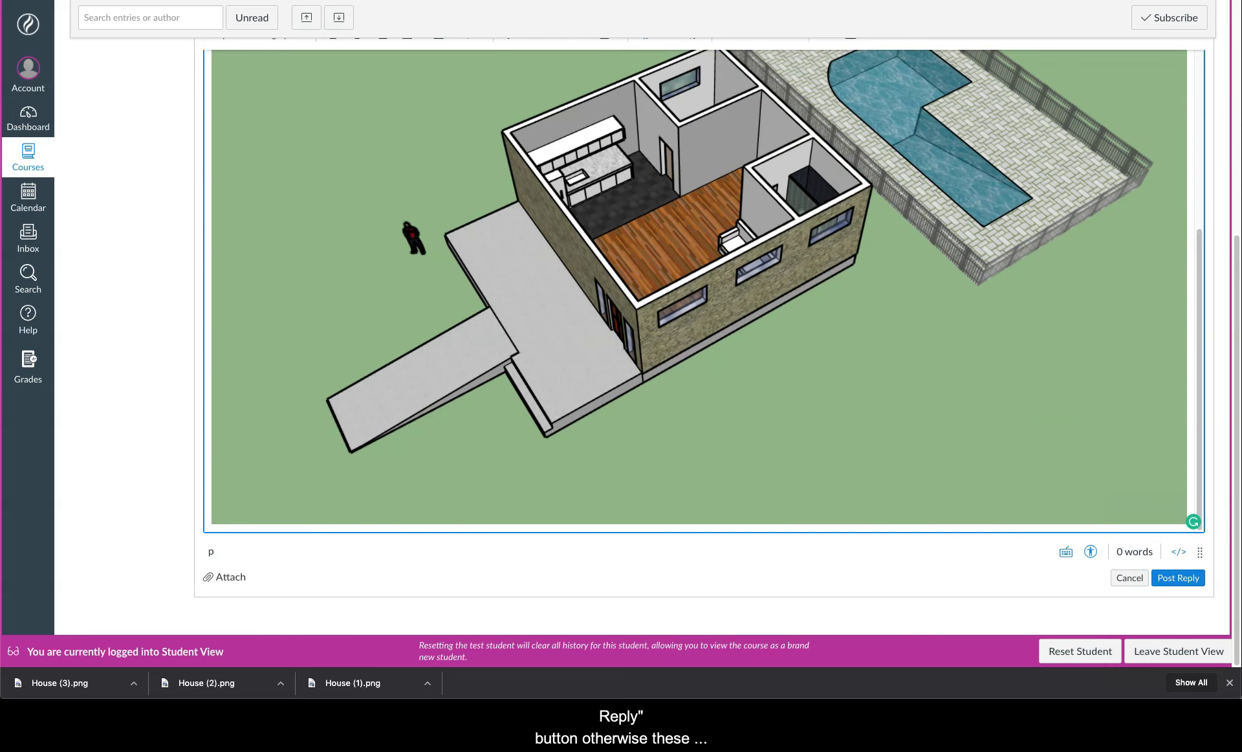
Post the reply and scroll down to see both embedded house images
left_click(1164, 578)
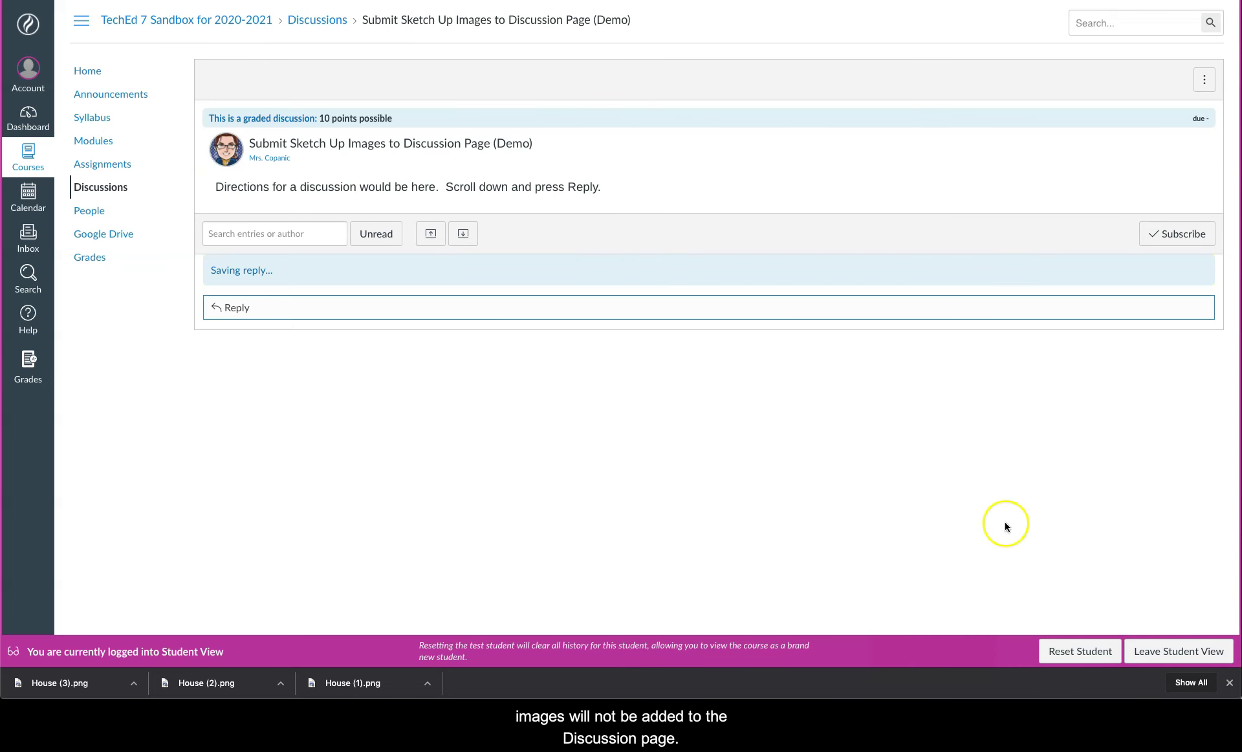
scroll(231, 310, "down", 5)
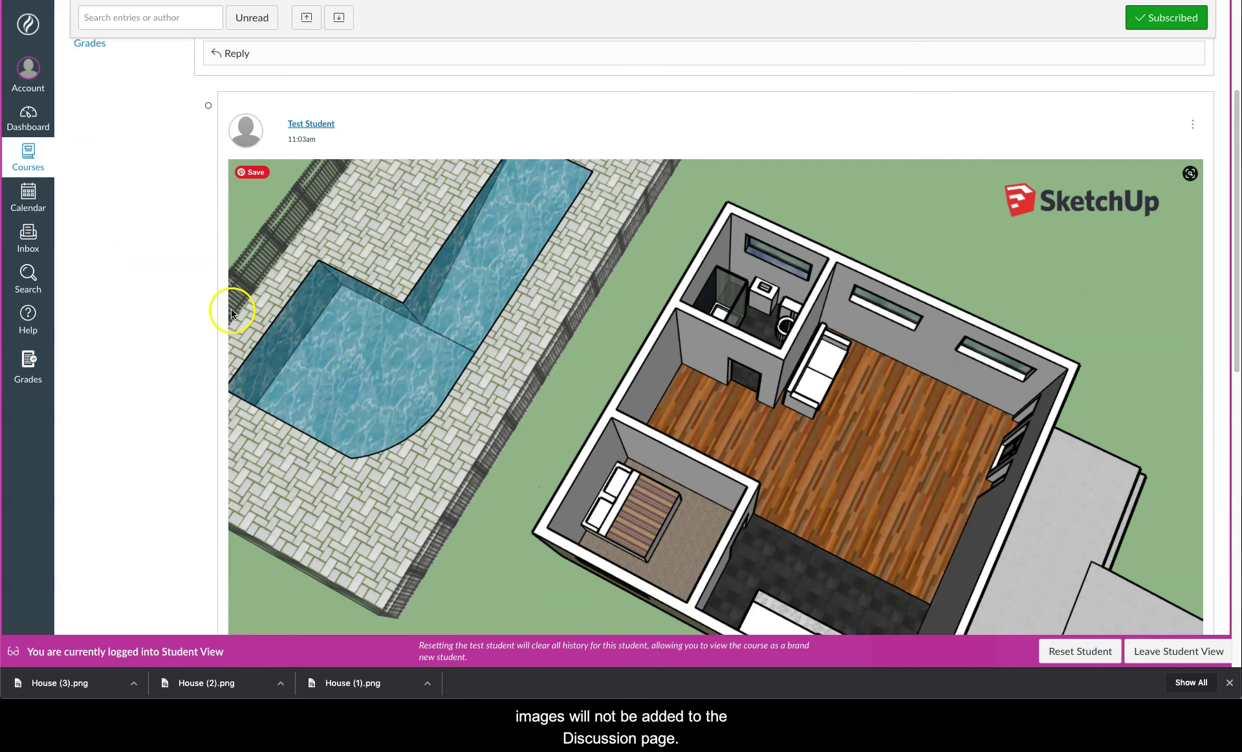
scroll(231, 312, "down", 3)
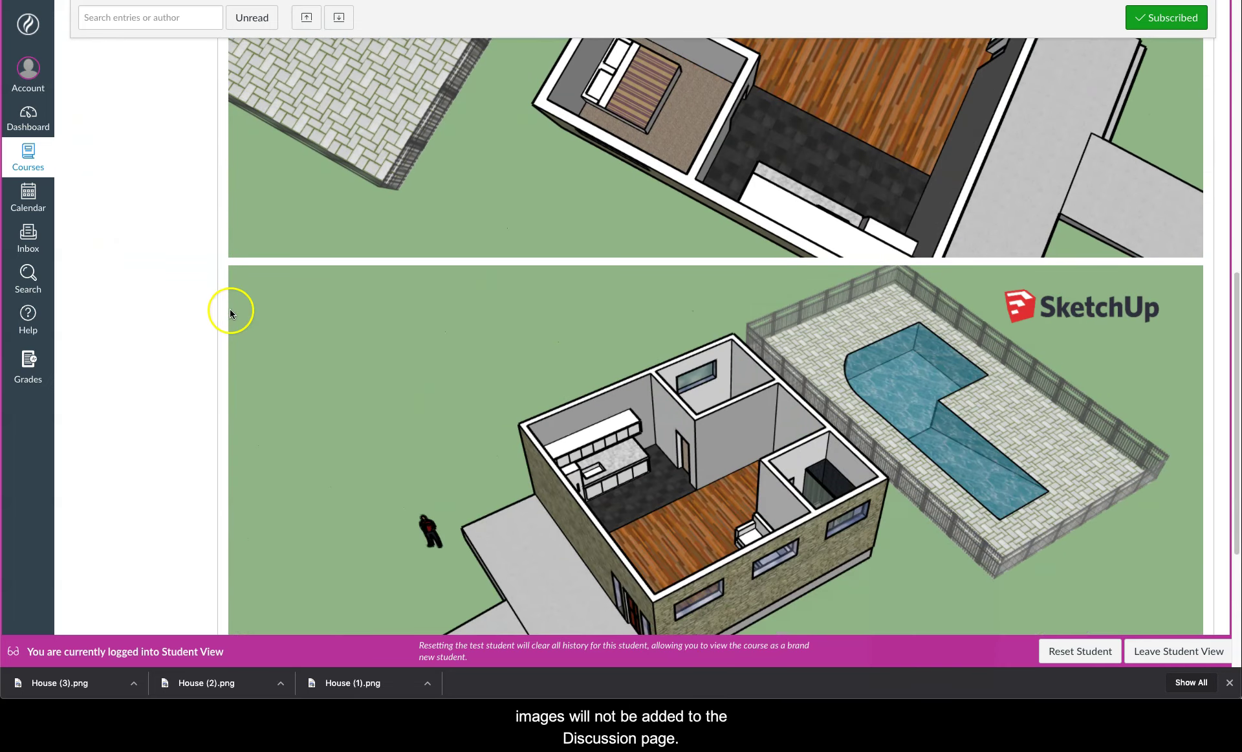
scroll(231, 313, "down", 3)
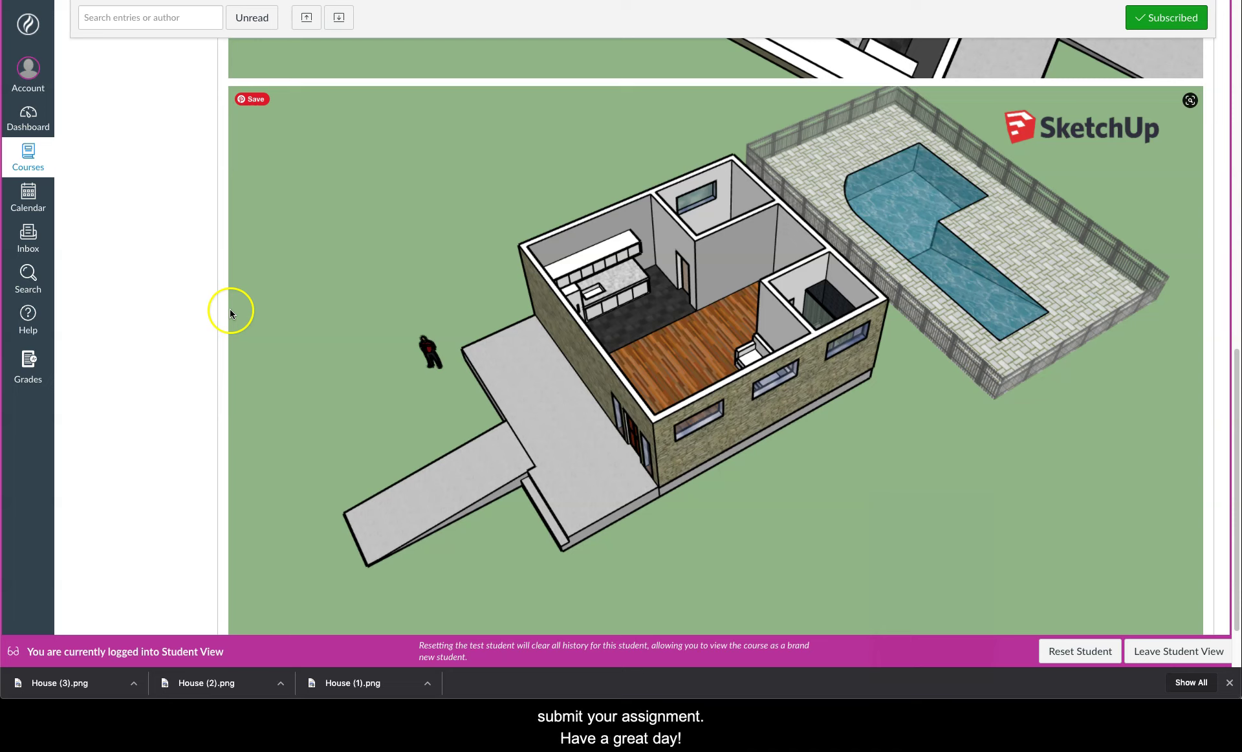